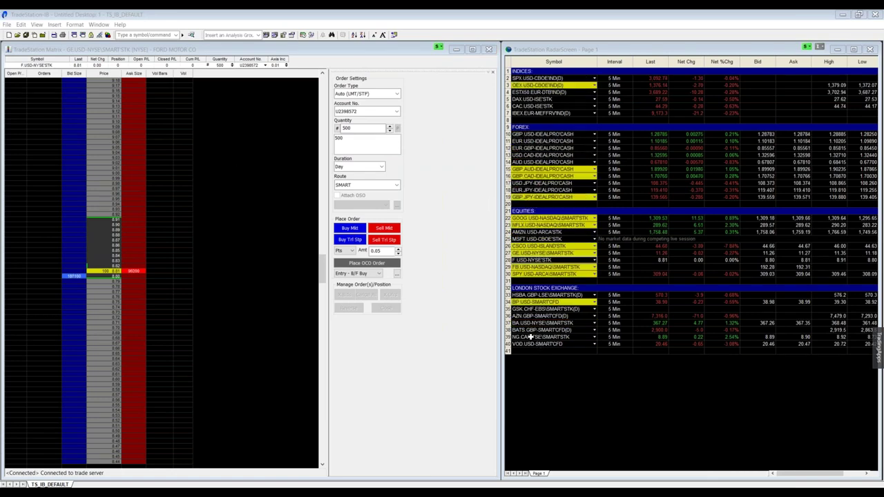
# Load GBP.USD from the RadarScreen row into the linked Matrix and open the View menu.
pyautogui.click(530, 133)
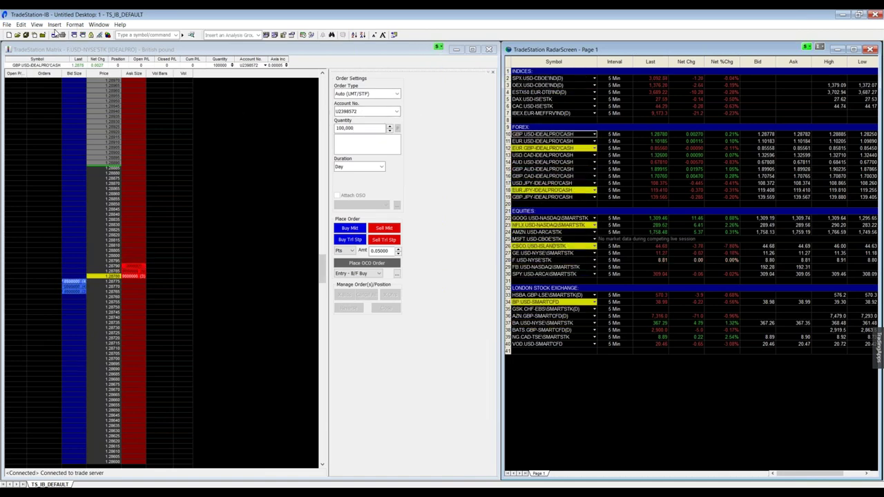
pyautogui.click(36, 24)
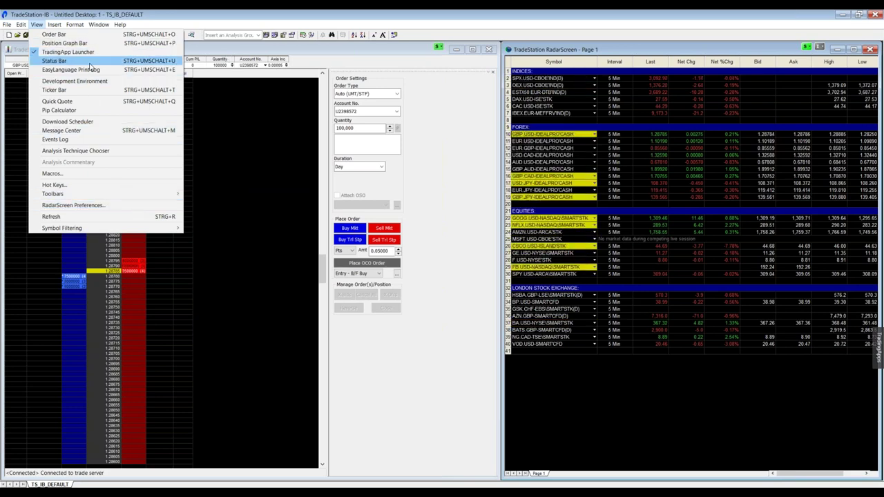
# With Auto (LMT/STP) order type, try 100,000 buy limits on the bid side, then widen Bid Size.
pyautogui.click(476, 141)
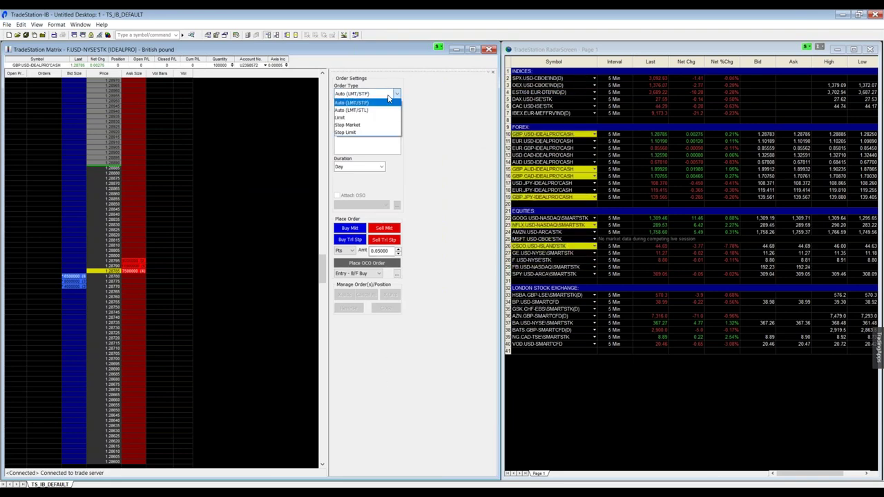
pyautogui.click(353, 95)
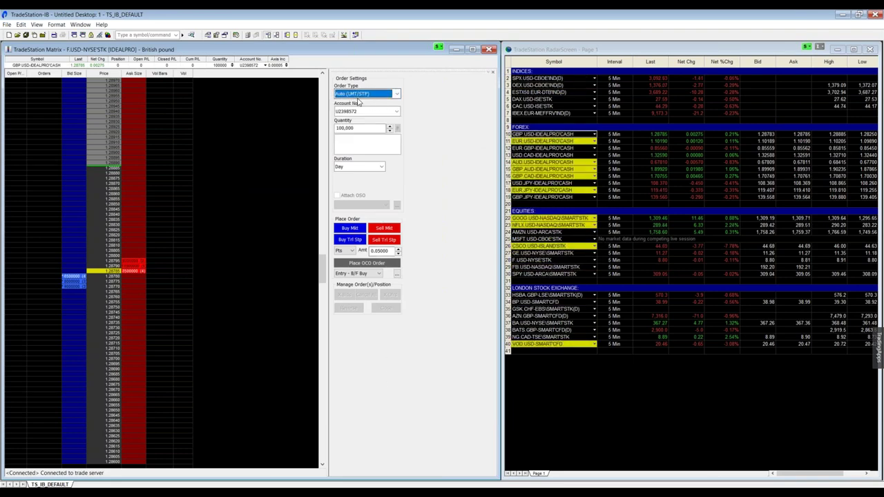
pyautogui.click(70, 355)
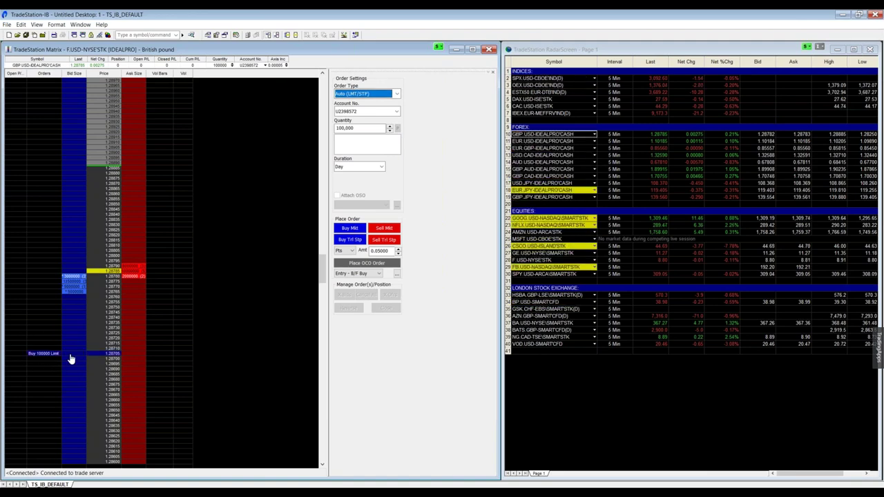
pyautogui.click(77, 359)
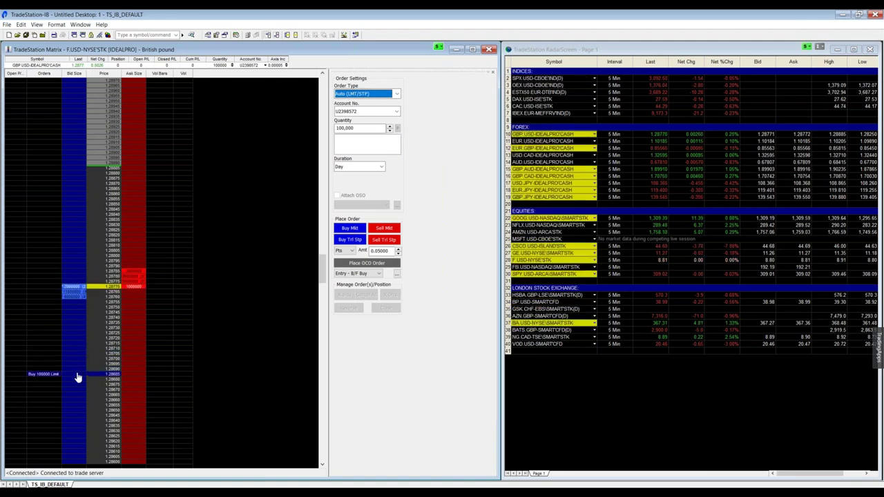
pyautogui.moveTo(77, 373)
pyautogui.mouseDown()
pyautogui.moveTo(81, 353)
pyautogui.moveTo(80, 375)
pyautogui.mouseUp()
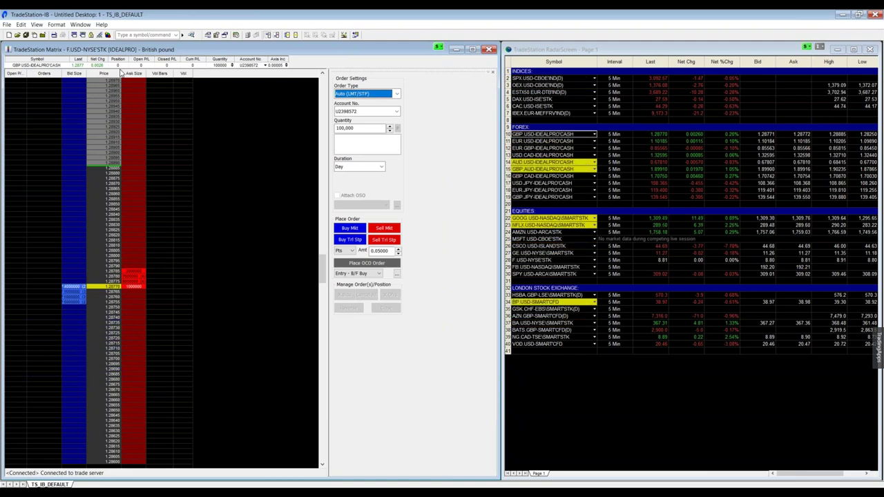
pyautogui.moveTo(85, 73); pyautogui.dragTo(266, 73)
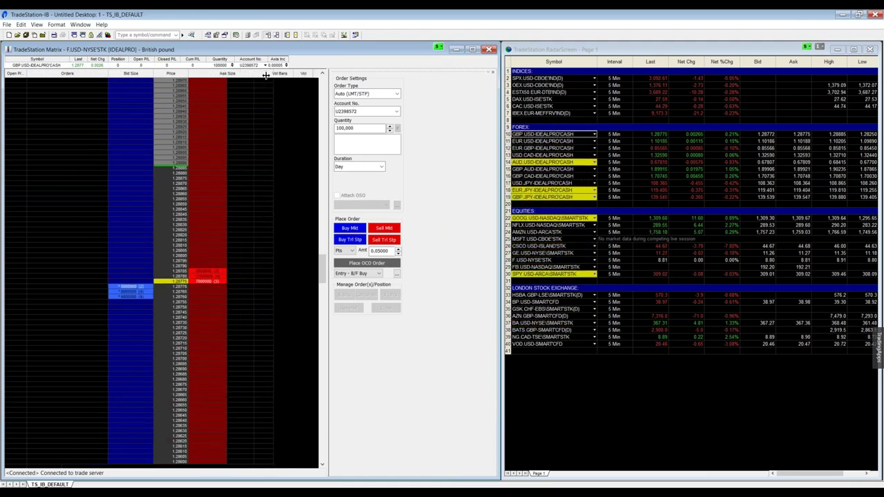
# Widen the Ask Size column and drag the buy order around the ladder, trying stop market entries.
pyautogui.click(123, 338)
pyautogui.moveTo(123, 339); pyautogui.dragTo(187, 286)
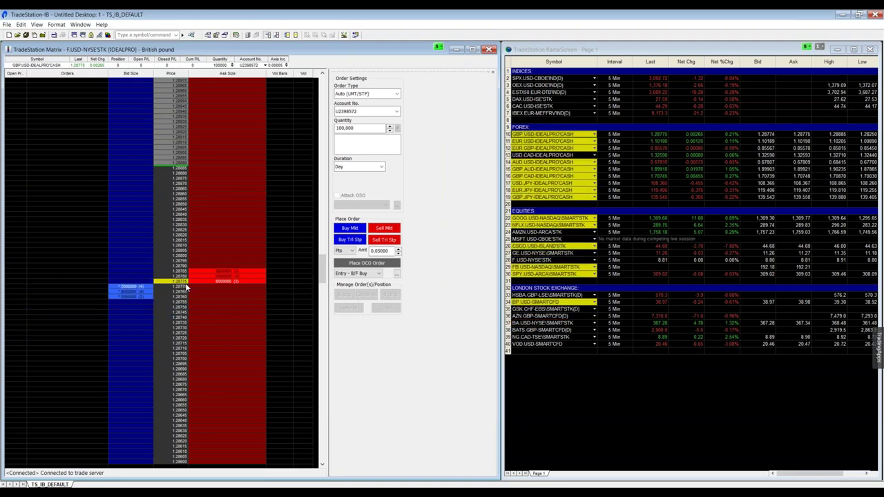
pyautogui.moveTo(125, 317); pyautogui.dragTo(131, 248)
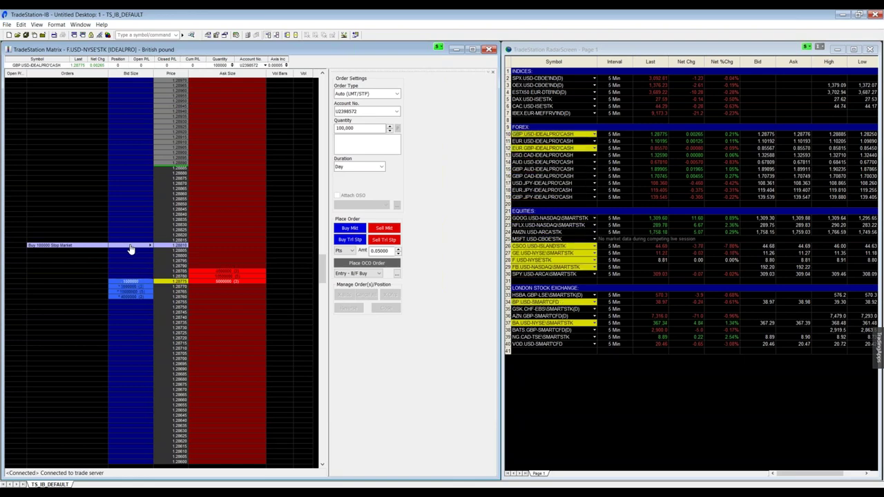
pyautogui.moveTo(132, 249)
pyautogui.mouseDown()
pyautogui.moveTo(126, 352)
pyautogui.moveTo(134, 234)
pyautogui.mouseUp()
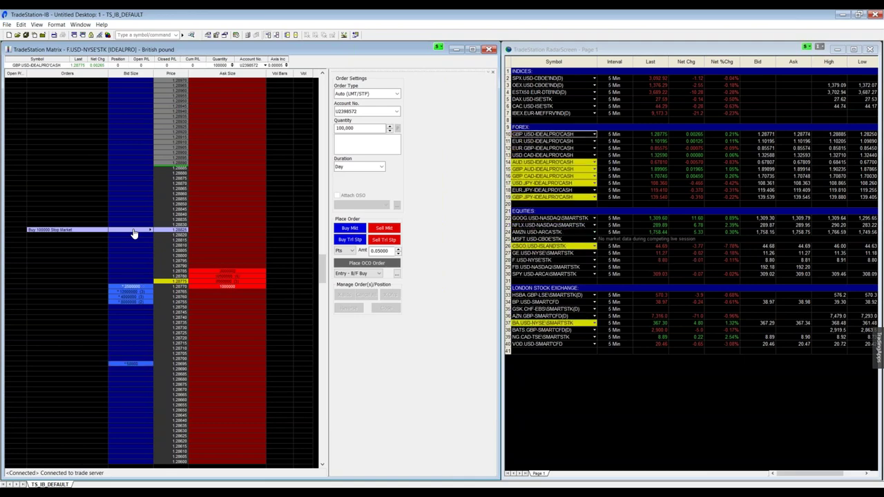
pyautogui.moveTo(134, 234); pyautogui.dragTo(132, 343)
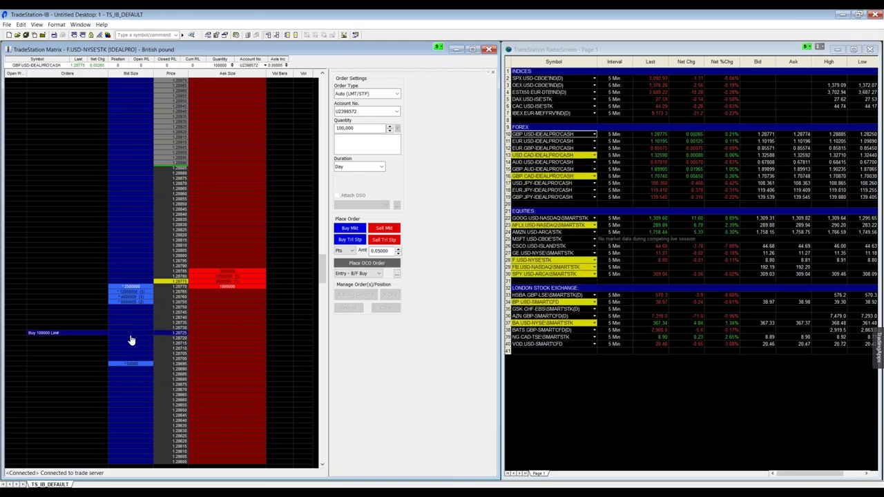
# Send the 100,000 GBP.USD buy limit at 1.28725, then reprice it down to 1.28655.
pyautogui.click(385, 268)
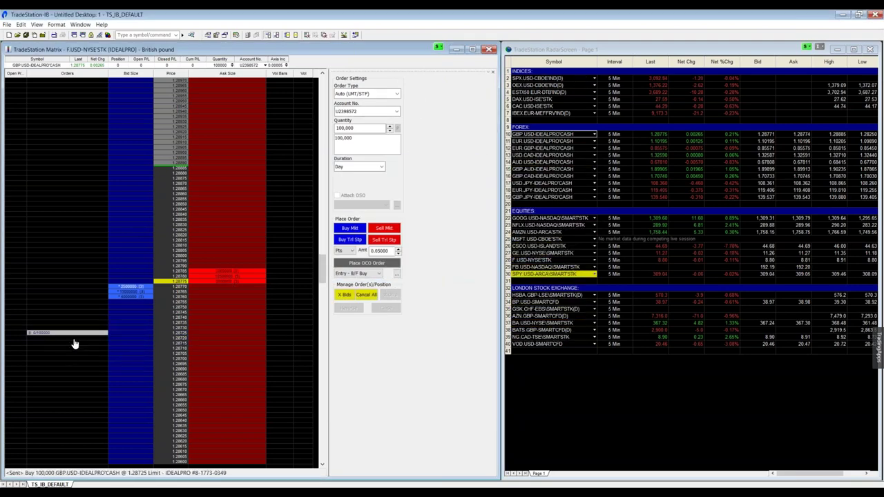
pyautogui.moveTo(77, 334)
pyautogui.moveTo(73, 353); pyautogui.dragTo(72, 408)
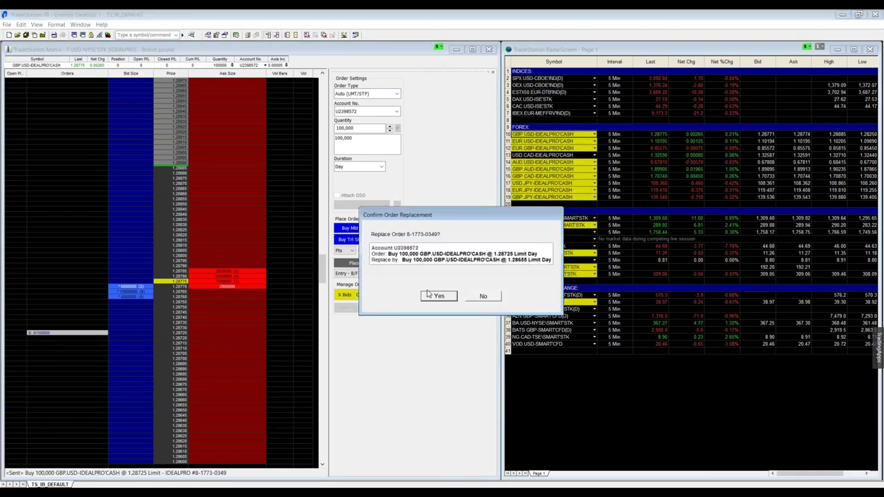
pyautogui.click(430, 295)
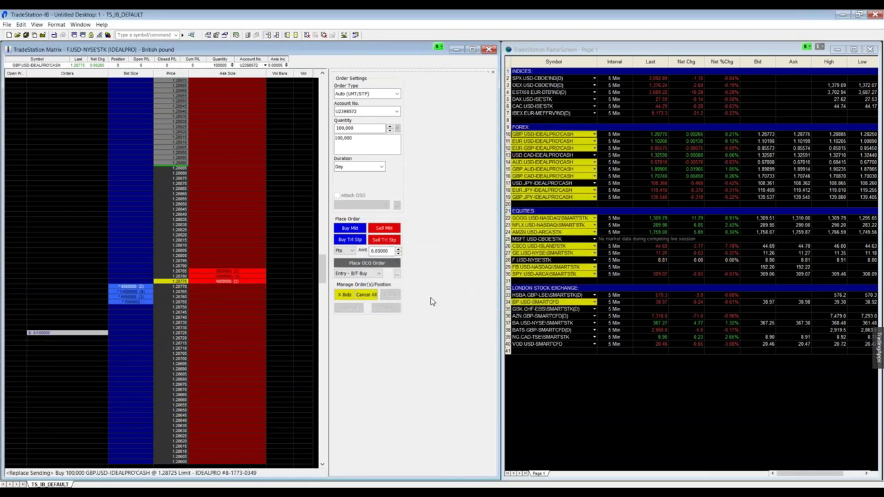
# Cancel all open GBP.USD bid orders and confirm with Yes.
pyautogui.click(364, 295)
pyautogui.click(421, 265)
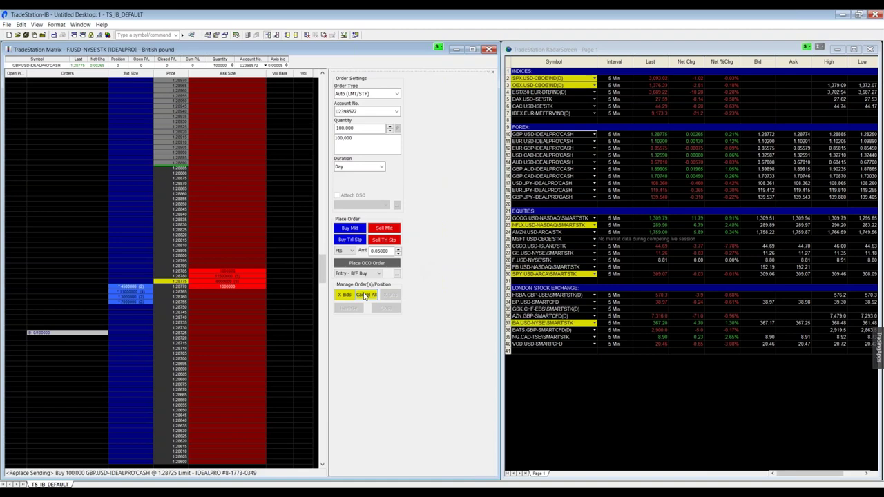
pyautogui.click(366, 295)
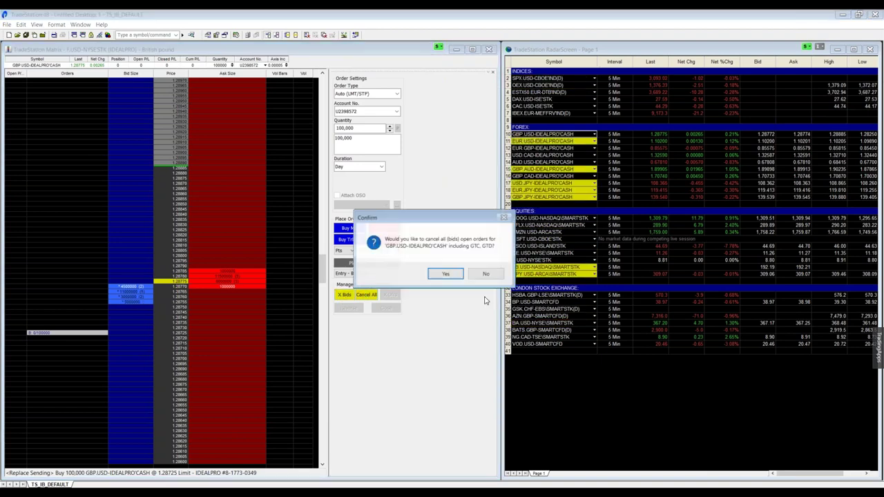
pyautogui.click(446, 274)
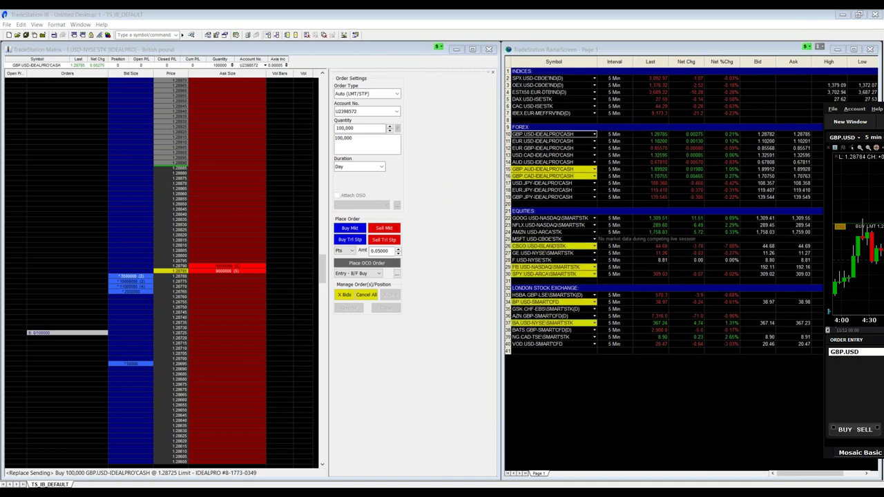
# Place a 100,000 sell limit at 1.28940 on the ask side and drag it down to 1.28845.
pyautogui.click(123, 254)
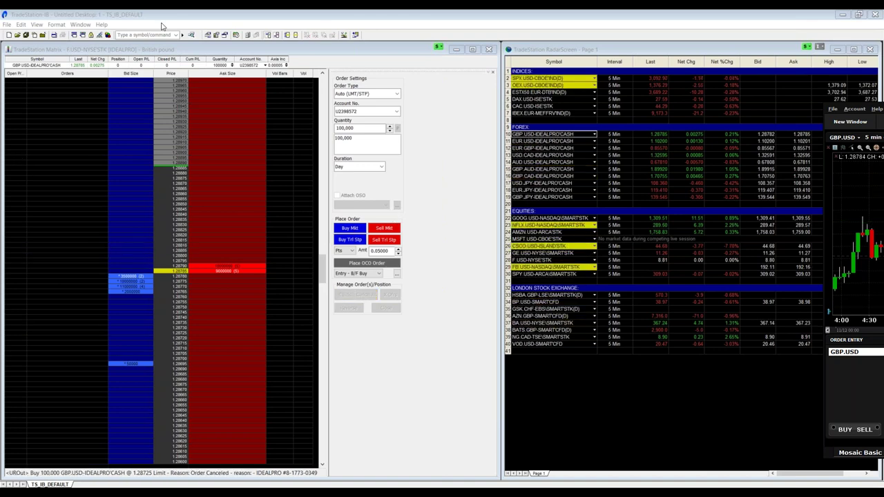
pyautogui.click(194, 111)
pyautogui.moveTo(201, 115); pyautogui.dragTo(214, 208)
# Try a sell stop below market, shift the buy limit a tick lower, then load CSCO with 500 shares.
pyautogui.click(214, 208)
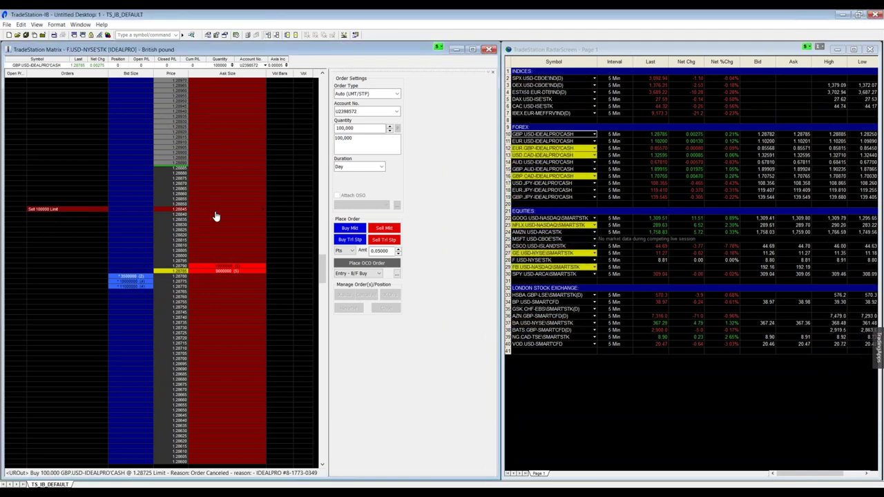
pyautogui.moveTo(216, 216); pyautogui.dragTo(215, 407)
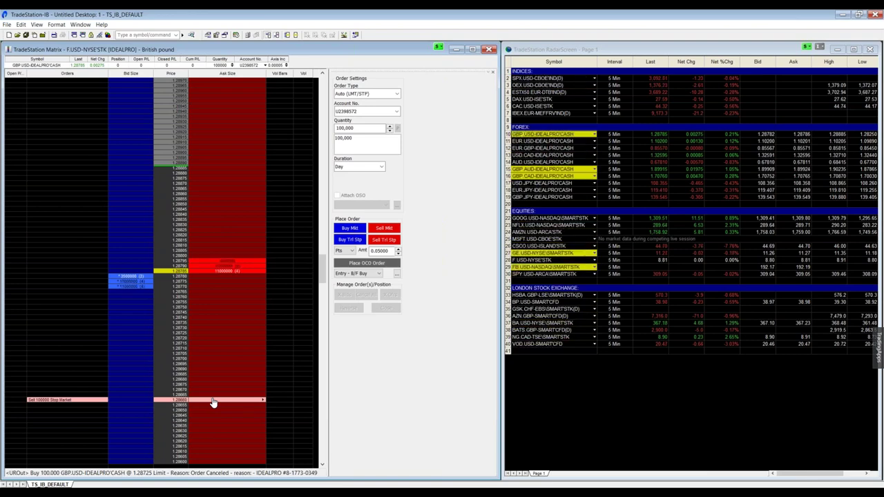
pyautogui.moveTo(213, 403); pyautogui.dragTo(203, 385)
pyautogui.moveTo(126, 358); pyautogui.dragTo(186, 350)
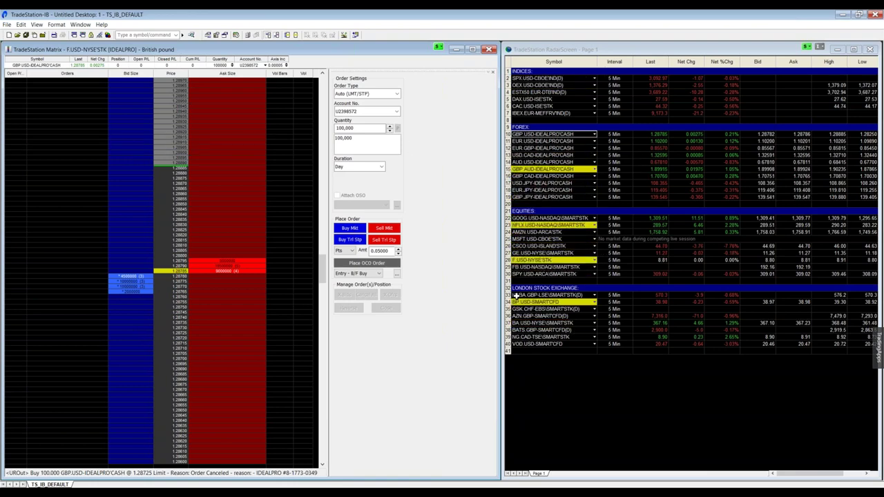
pyautogui.click(528, 269)
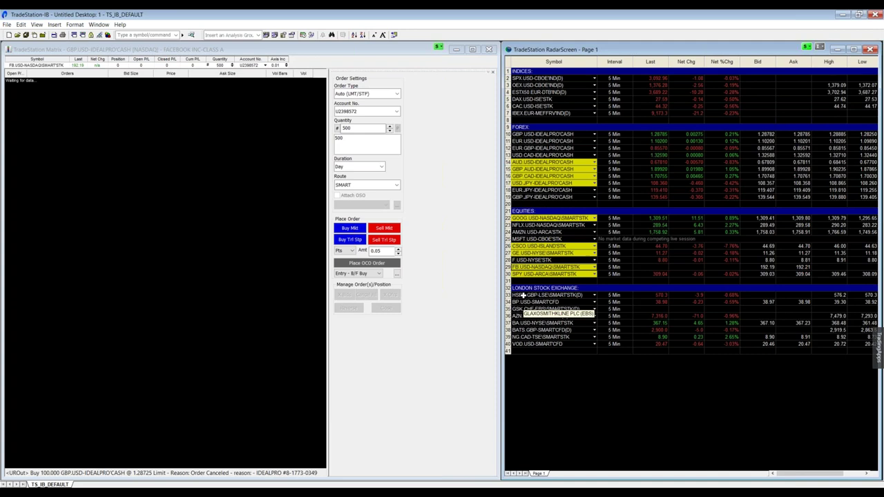
# Load Cisco into the Matrix and send a 100-share CSCO sell limit at 44.95.
pyautogui.click(528, 246)
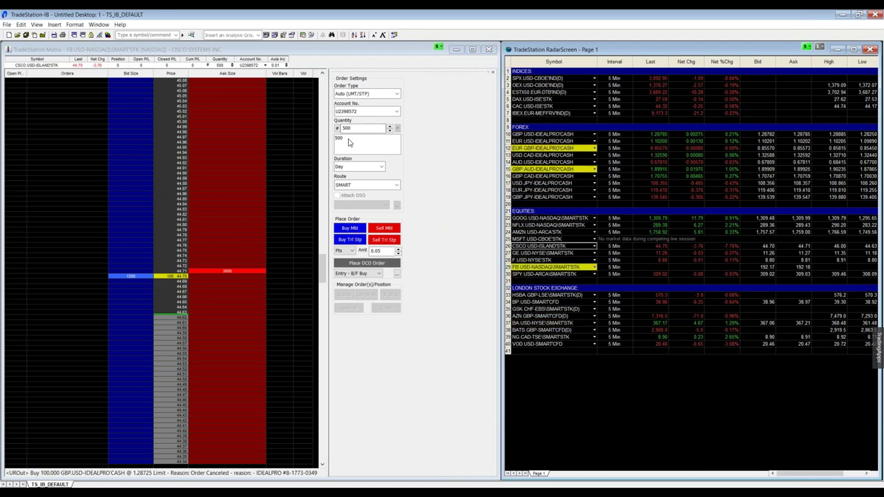
pyautogui.click(351, 129)
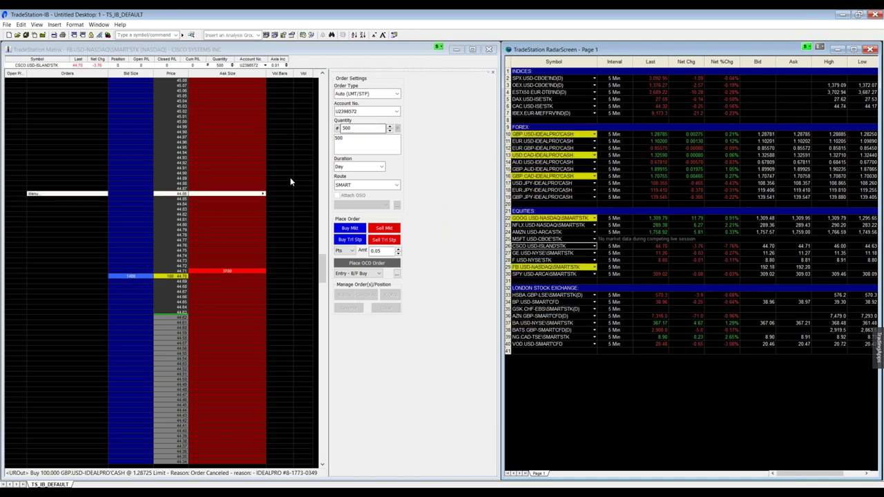
pyautogui.click(351, 130)
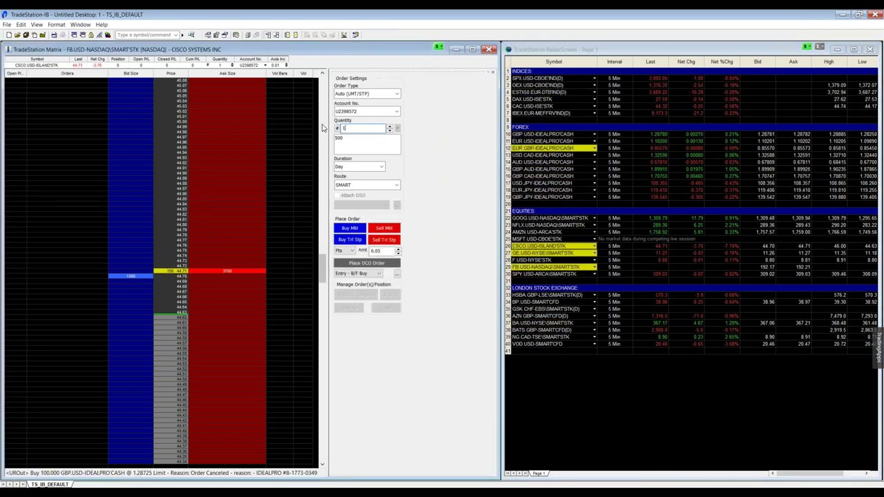
pyautogui.click(241, 150)
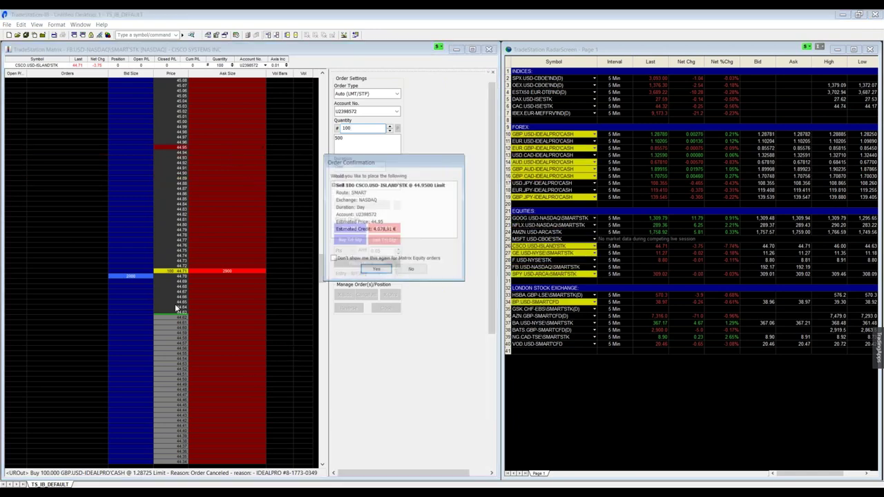
pyautogui.click(373, 270)
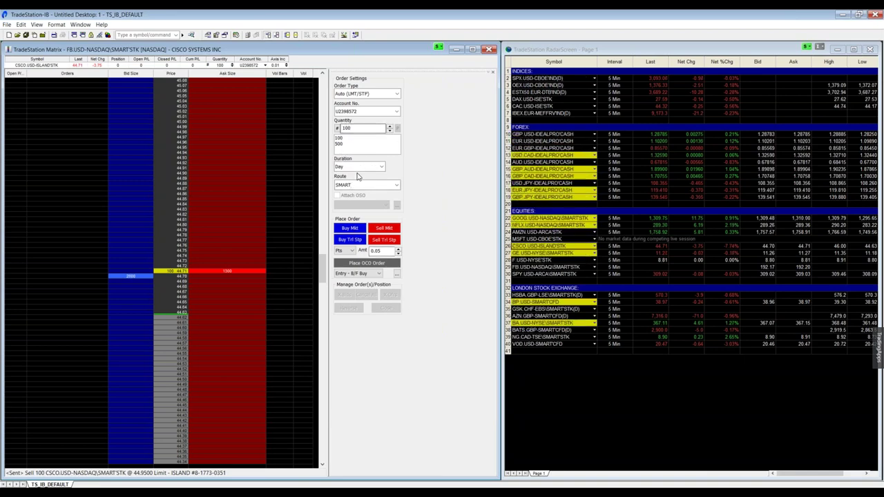
# Set the quantity to a $2,000 cash amount, then decline the resulting 49-share sell at 44.94.
pyautogui.click(338, 143)
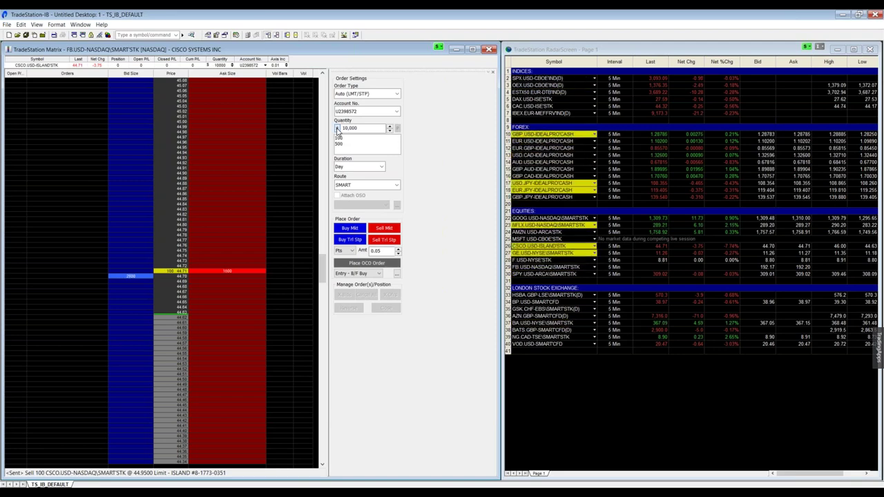
pyautogui.click(338, 141)
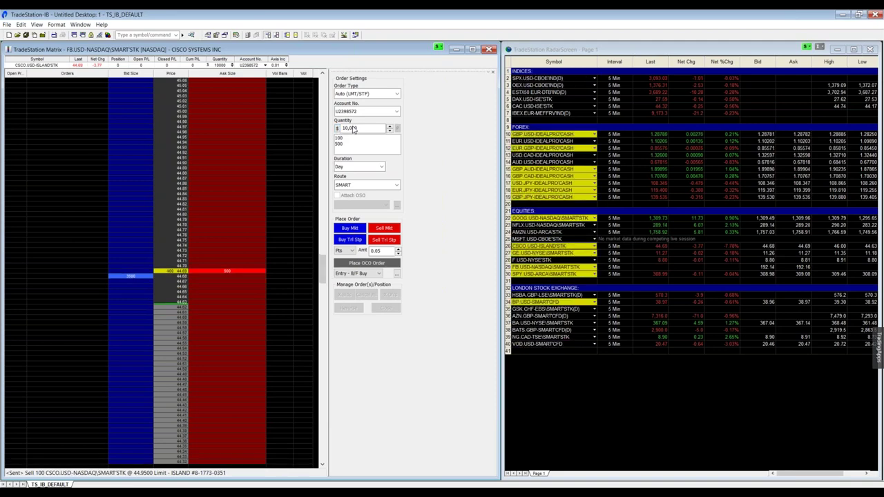
pyautogui.click(214, 105)
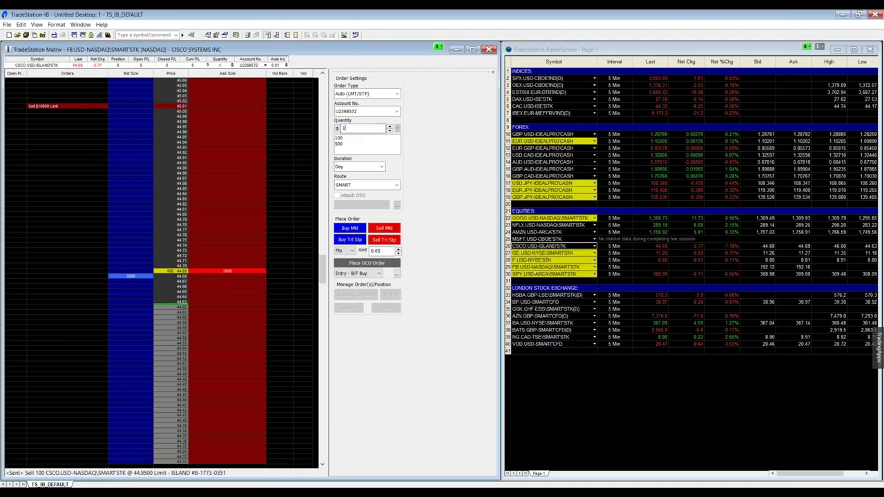
pyautogui.write('2')
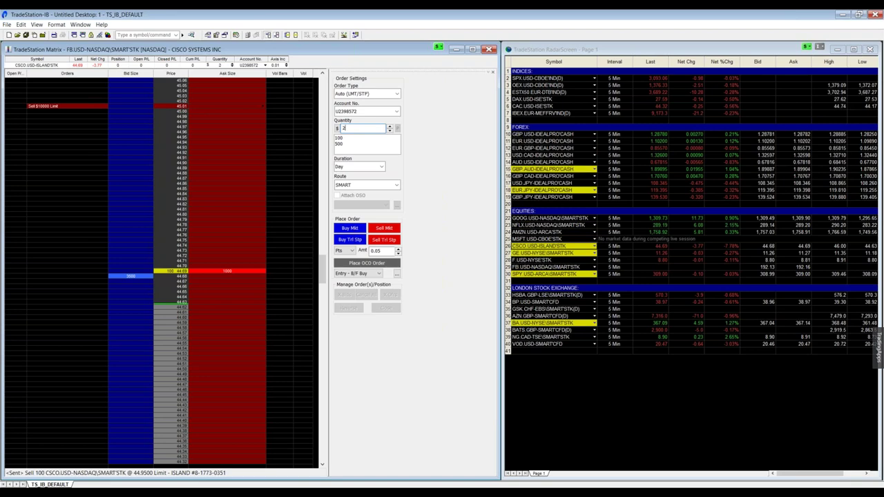
pyautogui.write('00')
pyautogui.click(218, 111)
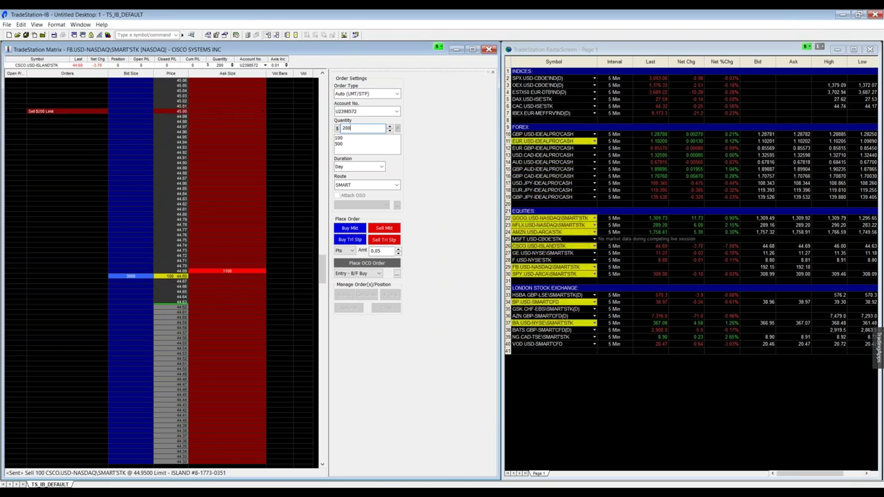
pyautogui.write('0')
pyautogui.click(212, 145)
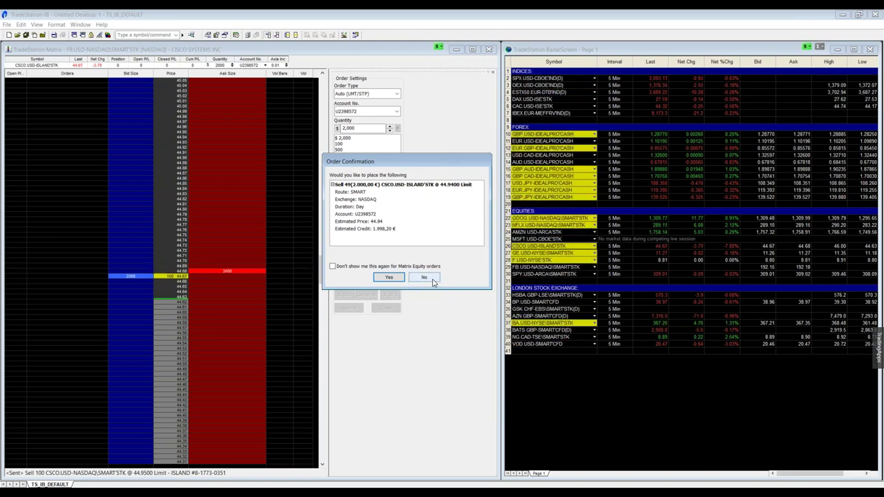
pyautogui.click(429, 278)
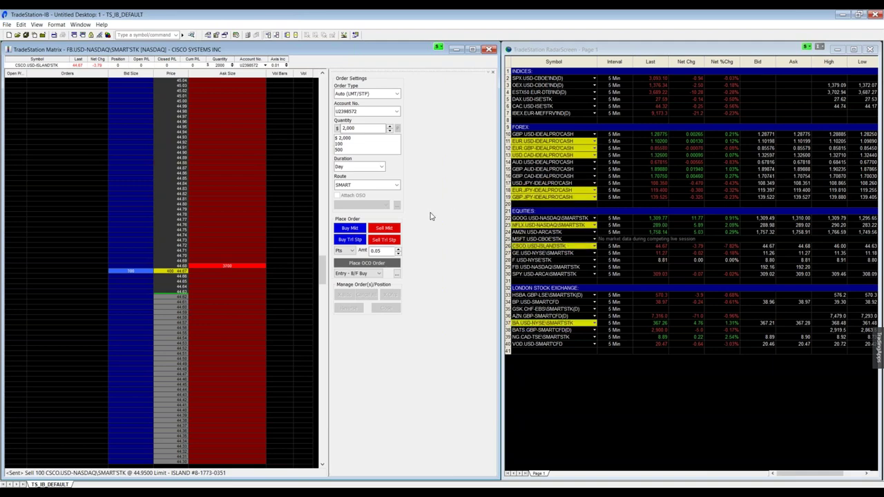
pyautogui.click(359, 166)
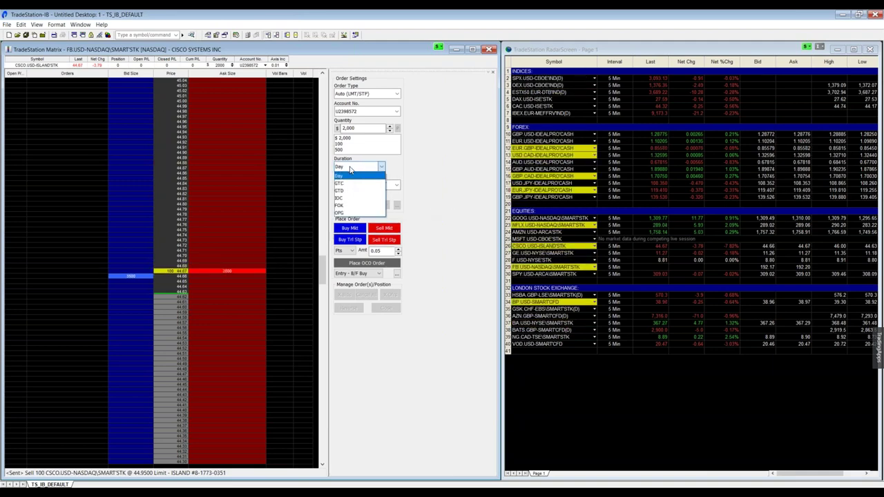
pyautogui.click(350, 169)
pyautogui.click(350, 169)
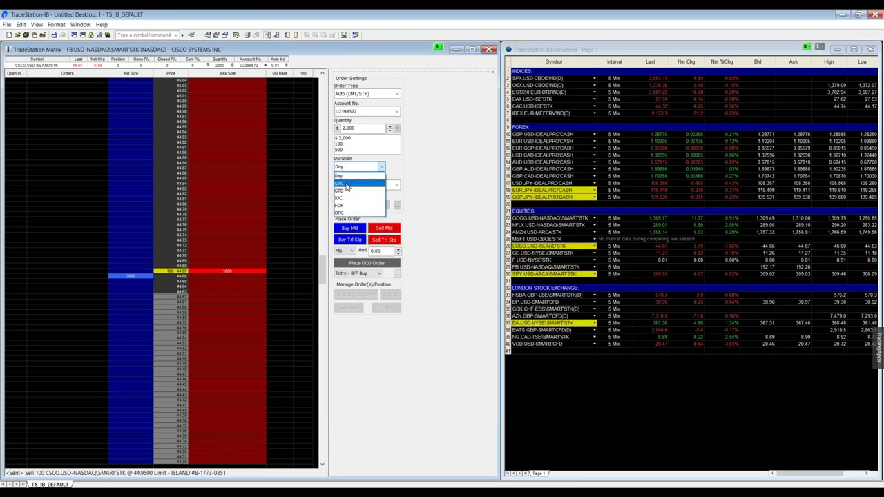
pyautogui.click(347, 185)
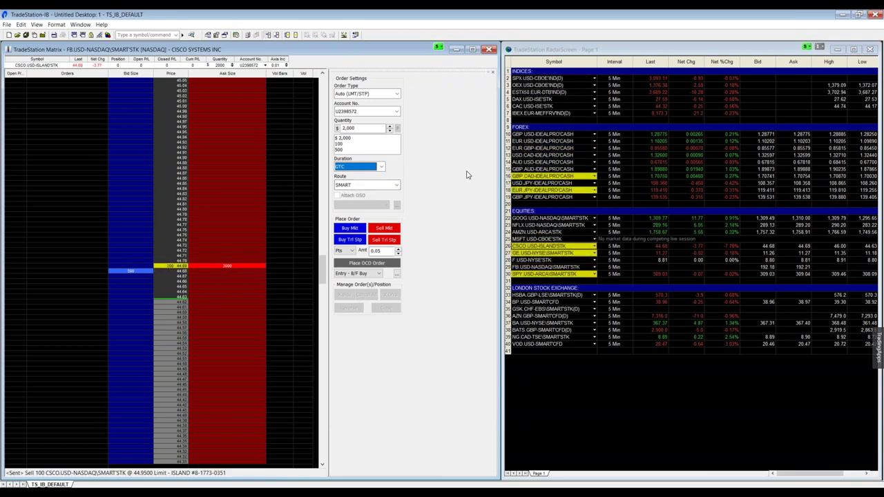
pyautogui.click(359, 170)
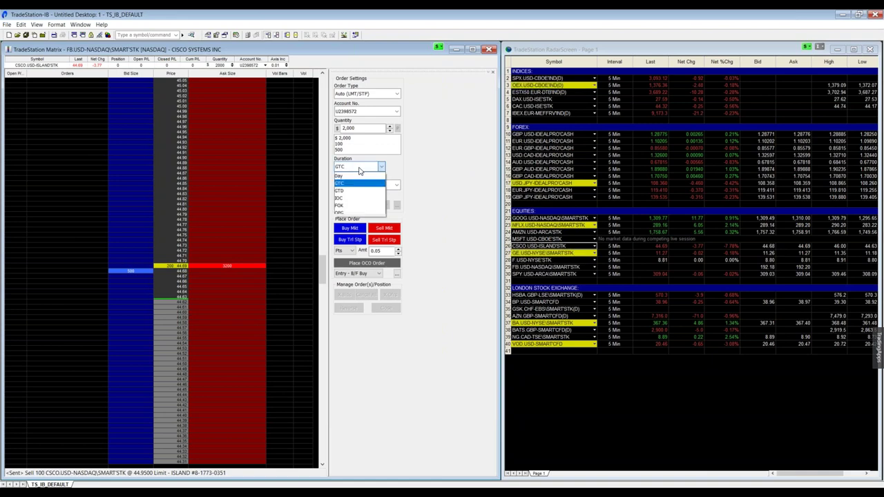
pyautogui.click(348, 176)
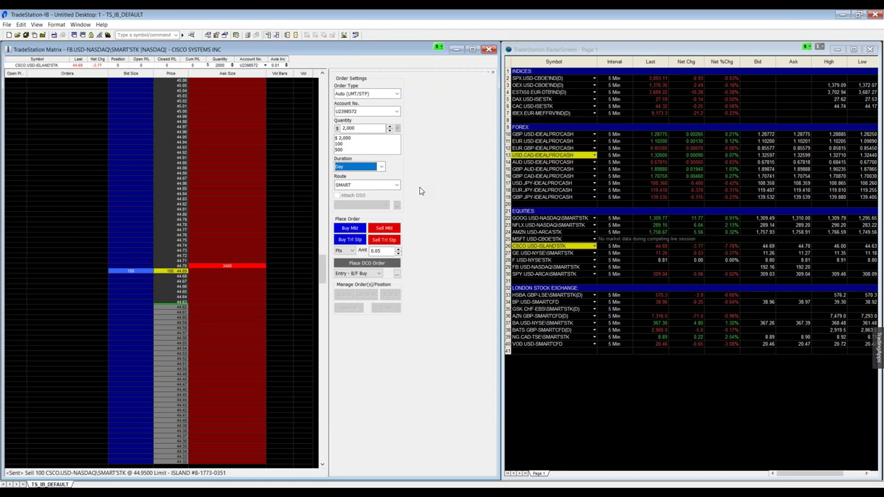
pyautogui.click(397, 186)
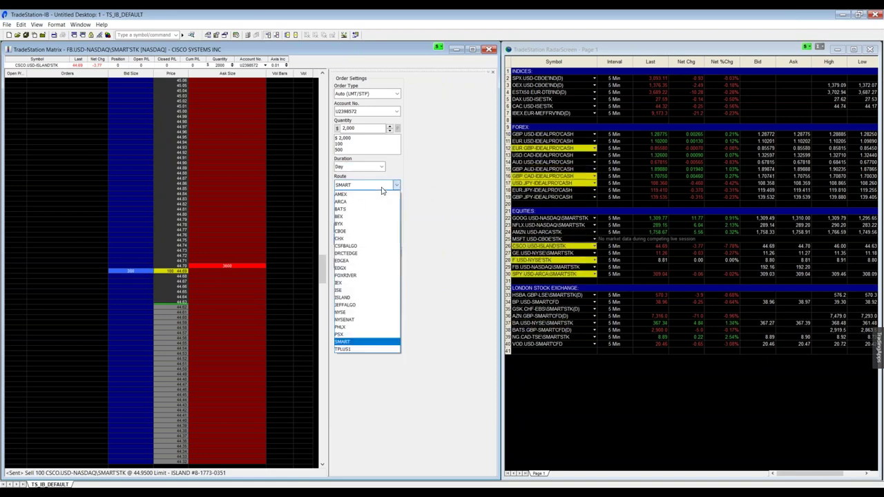
pyautogui.click(382, 187)
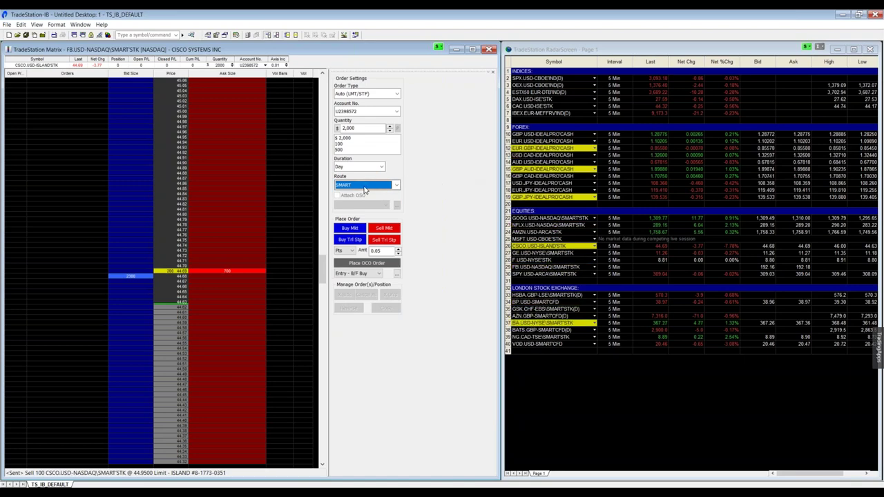
pyautogui.click(365, 188)
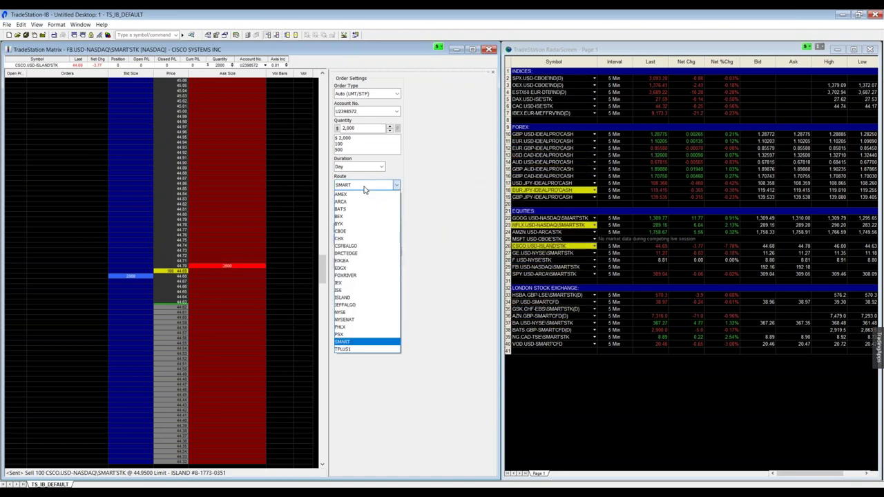
pyautogui.click(365, 188)
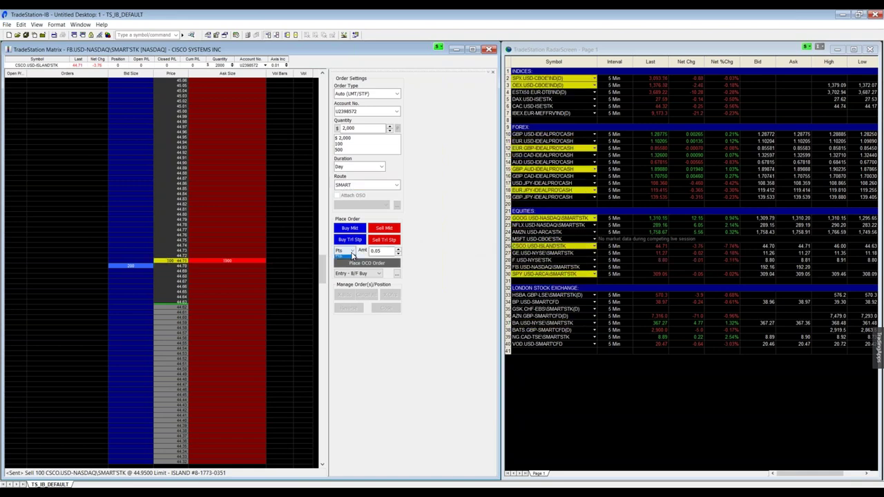
pyautogui.click(351, 251)
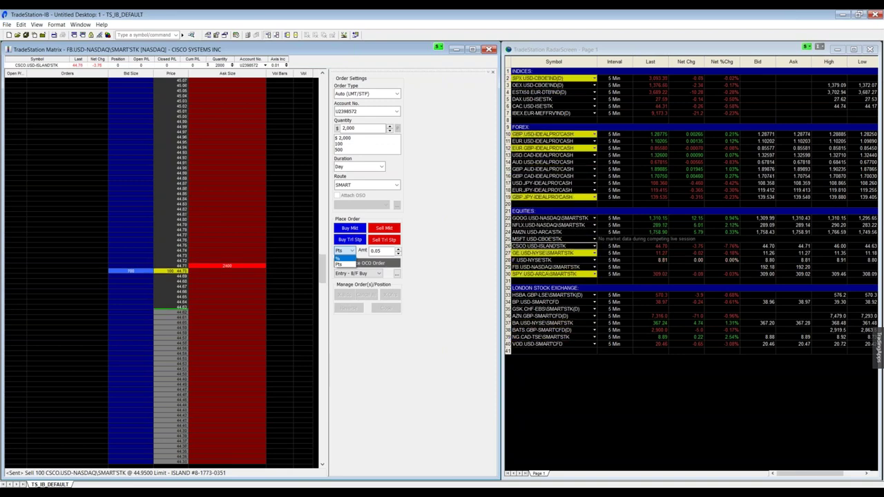
pyautogui.hotkey('alt', 'Tab')
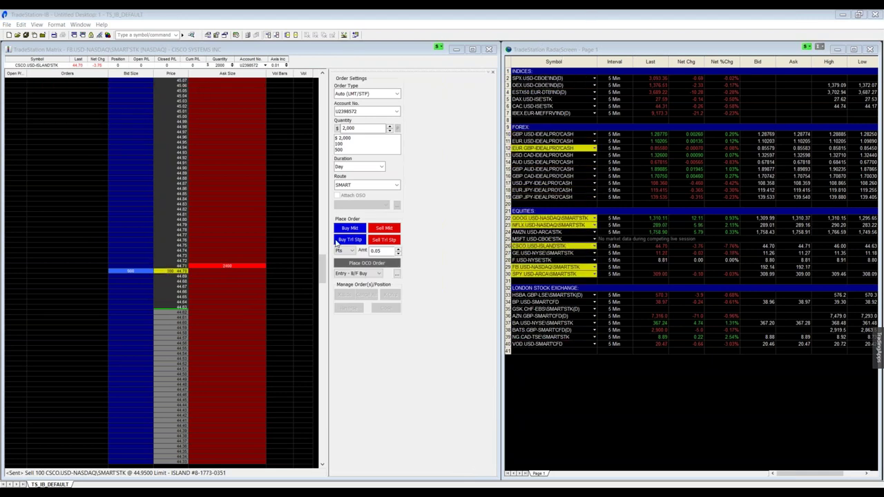
# Pick Exit - Brk - 1L/1S from the OCO template list and open its settings with the ... button.
pyautogui.click(377, 273)
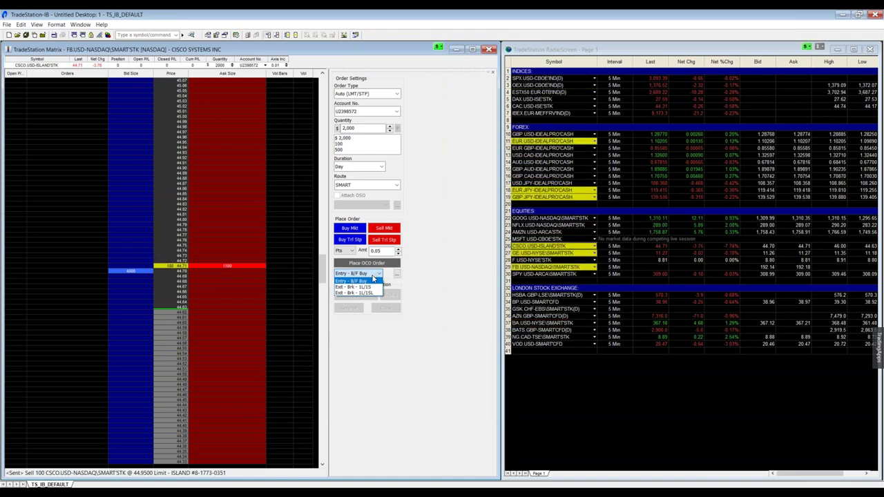
pyautogui.click(363, 287)
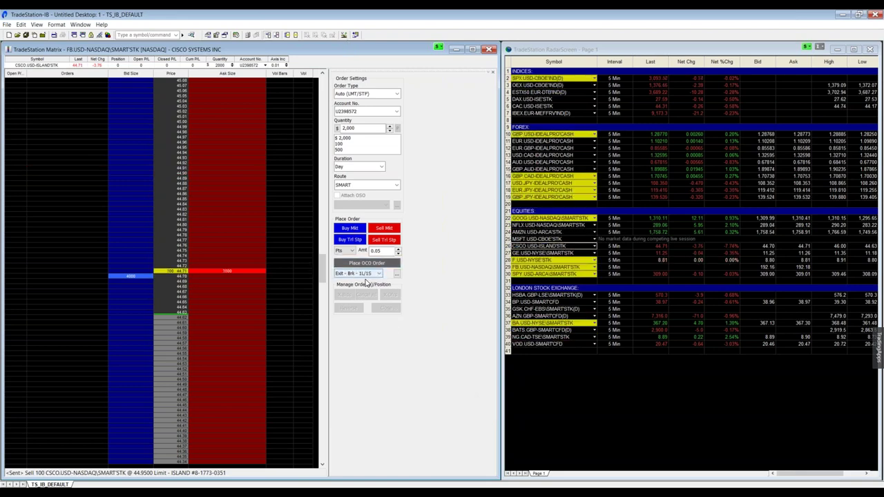
pyautogui.click(397, 275)
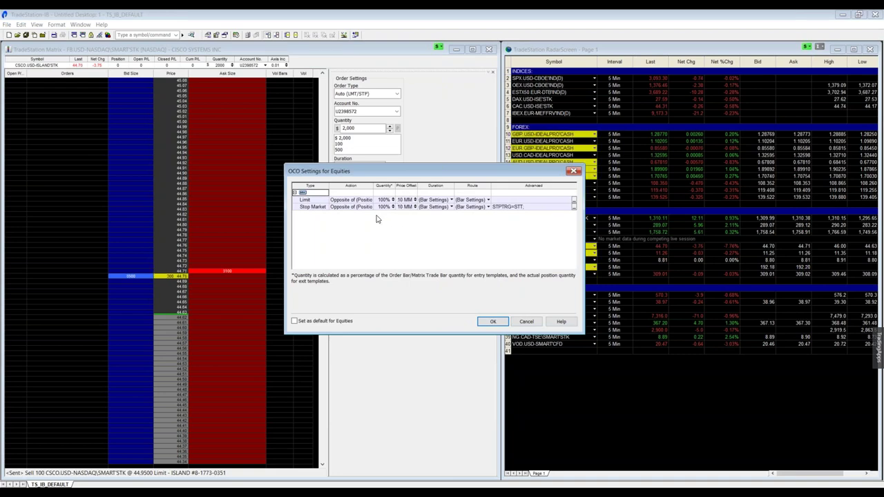
# Look at the Stop Market leg's advanced settings, then cancel out of the OCO settings.
pyautogui.click(574, 207)
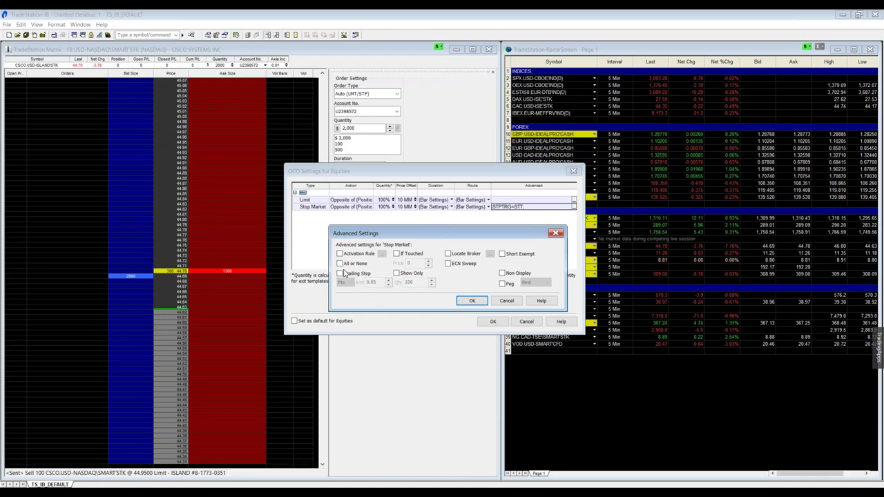
pyautogui.click(508, 301)
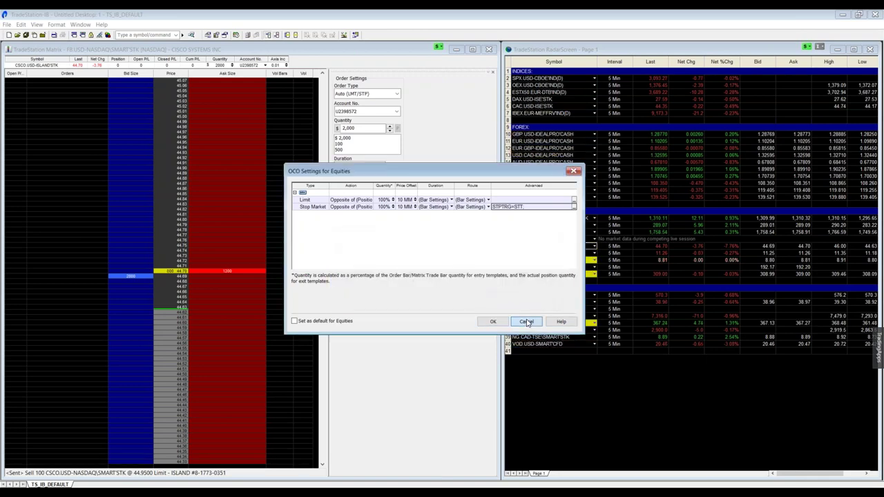
pyautogui.click(526, 321)
# Reopen the OCO settings, review the Stop Market advanced settings again, and close without saving.
pyautogui.click(398, 275)
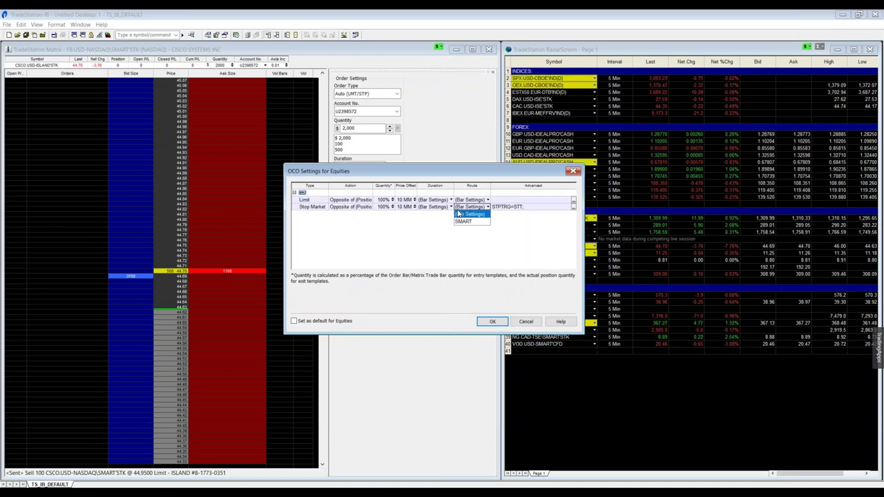
pyautogui.click(573, 207)
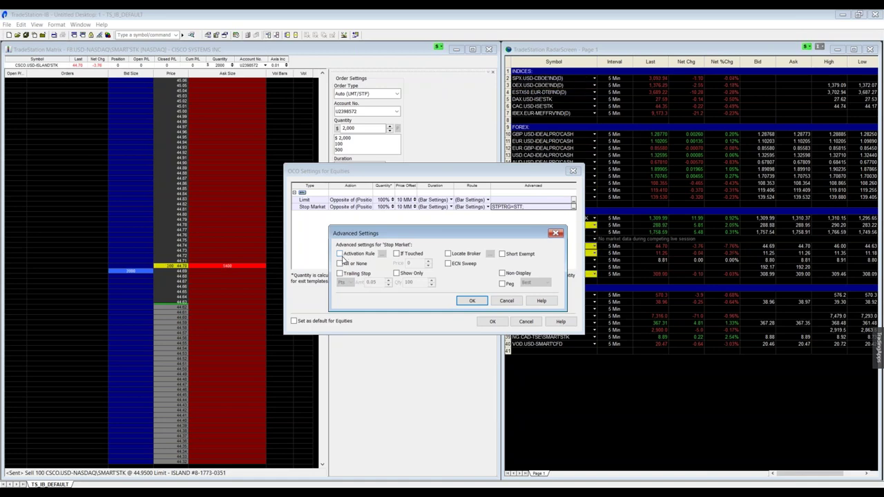
pyautogui.click(508, 303)
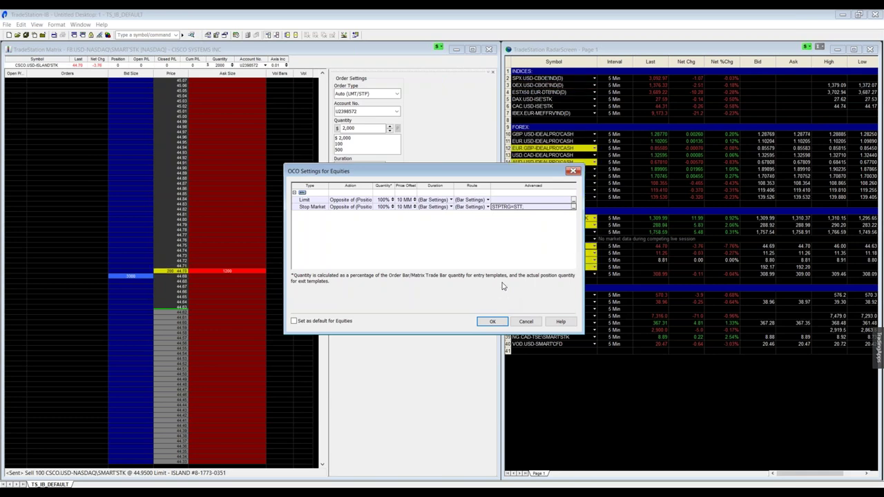
pyautogui.click(529, 323)
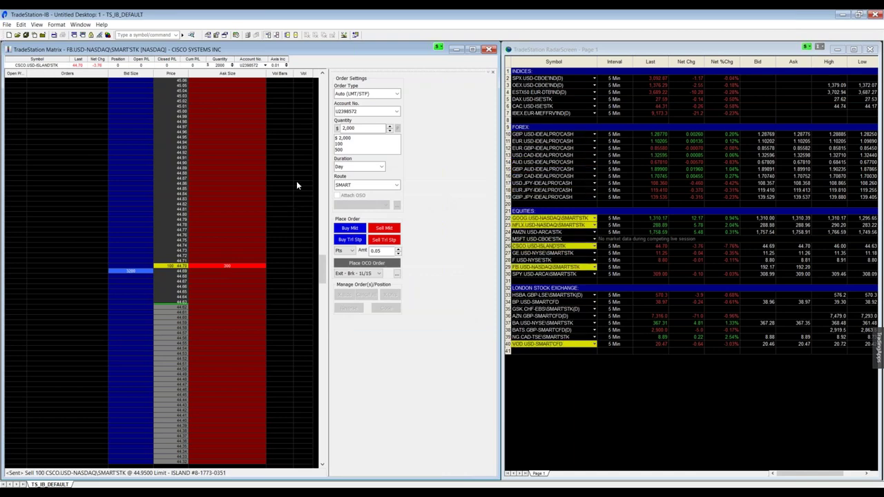
# Show the Advanced Order Bar in the CSCO Matrix and narrow the price ladder to fit it.
pyautogui.click(37, 25)
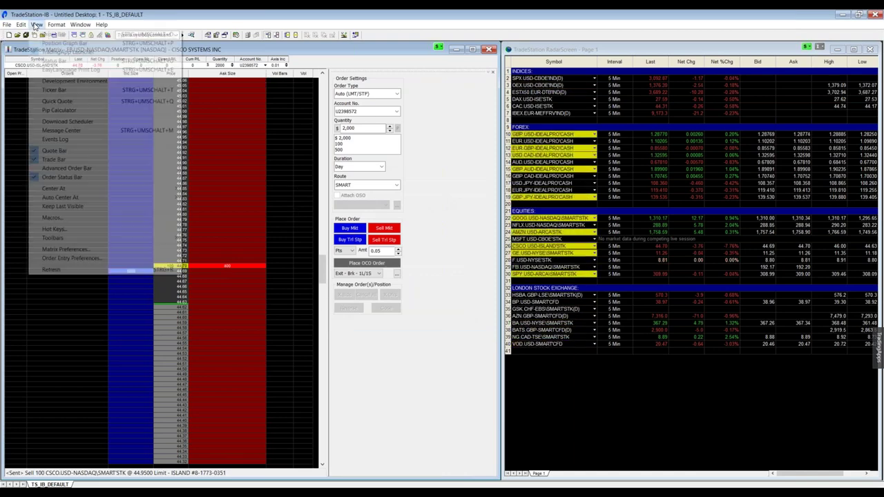
pyautogui.click(90, 169)
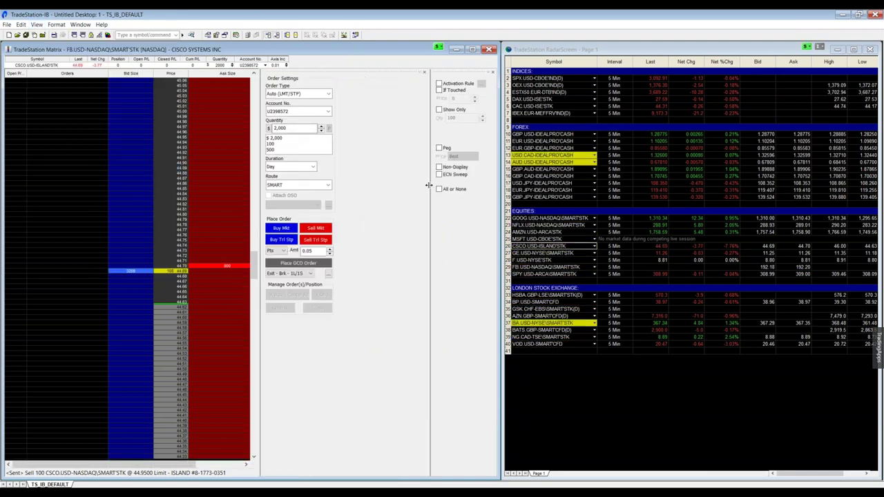
pyautogui.moveTo(429, 185); pyautogui.dragTo(386, 185)
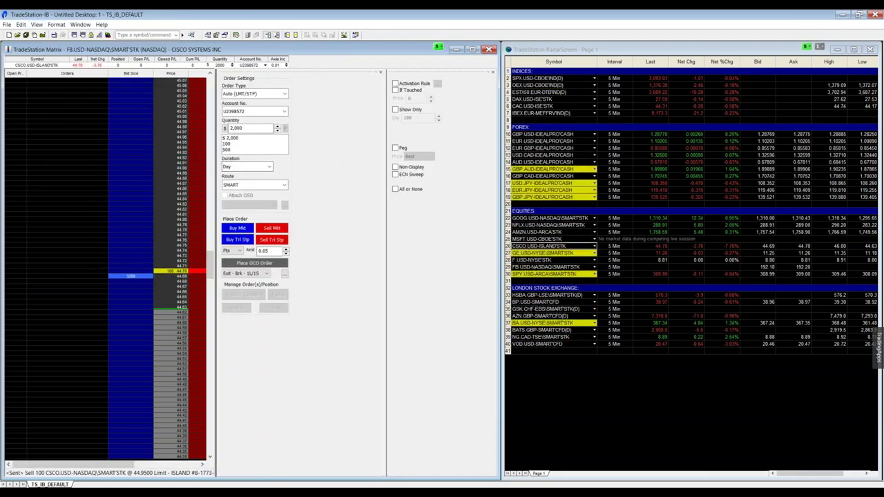
# Switch on the Activation Rule option for the order.
pyautogui.click(38, 26)
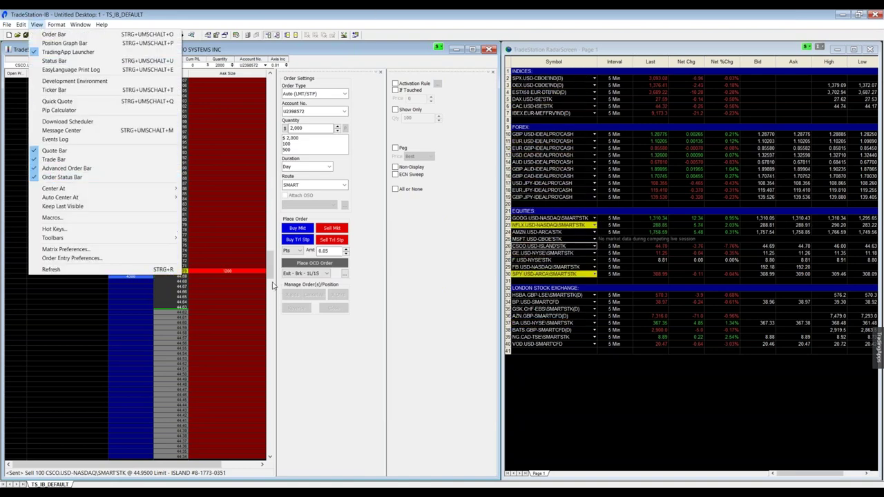
pyautogui.click(461, 255)
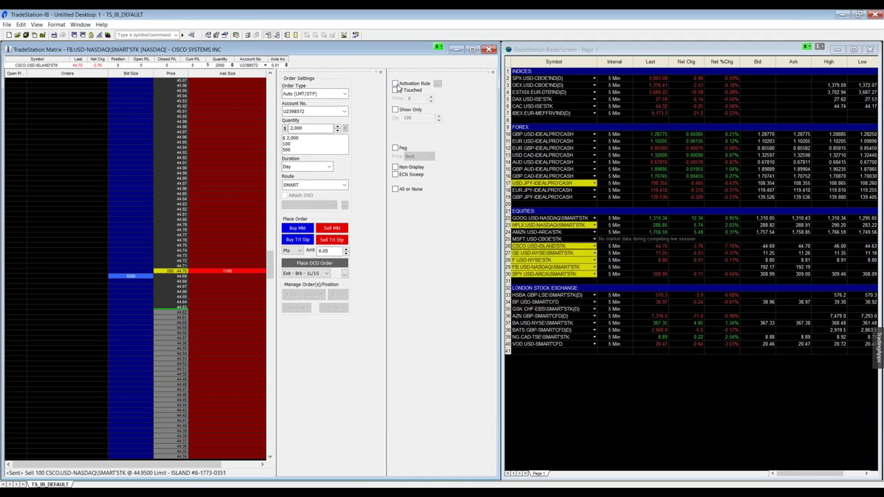
pyautogui.click(396, 85)
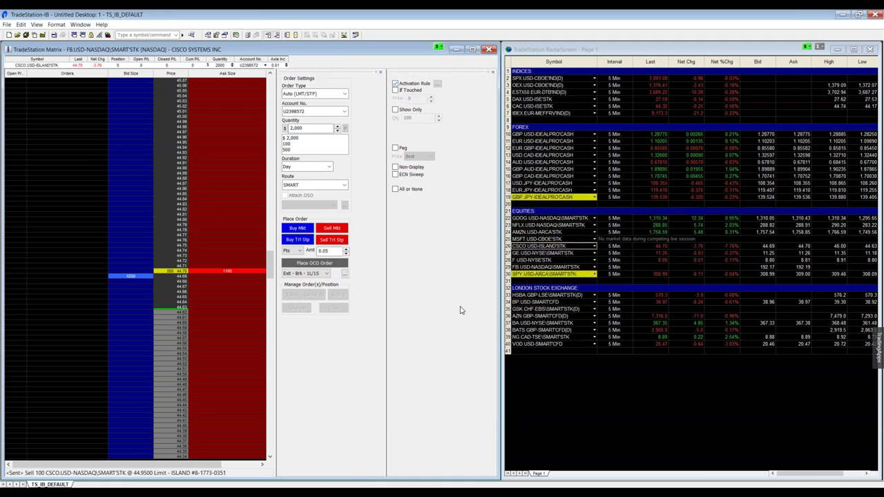
# Set the activation rule to start at 4:00:12 PM and require SPY at or above 310.00.
pyautogui.click(436, 84)
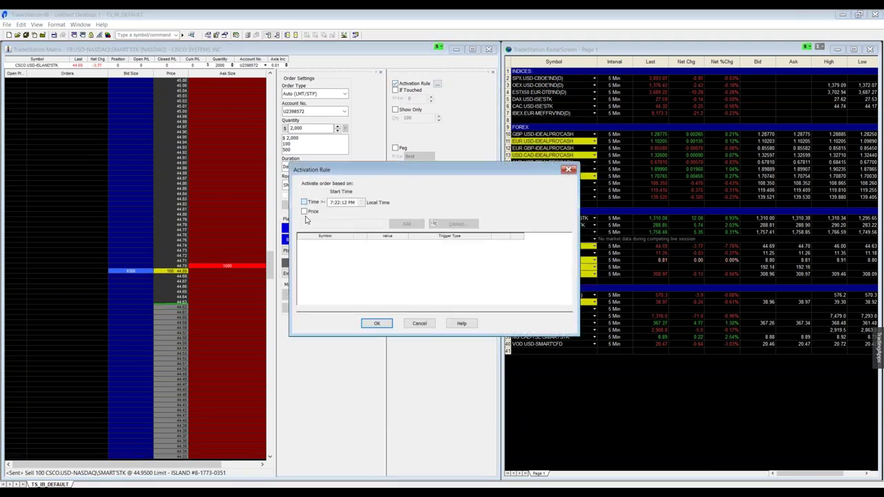
pyautogui.click(304, 211)
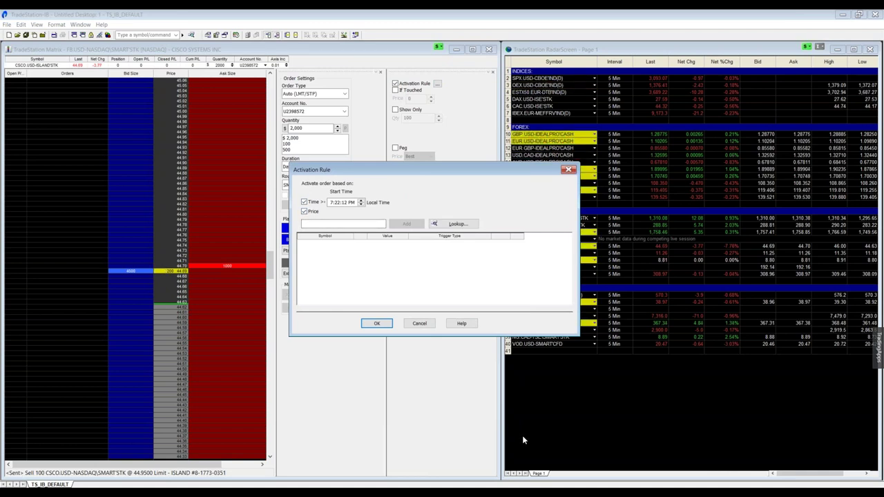
pyautogui.click(330, 203)
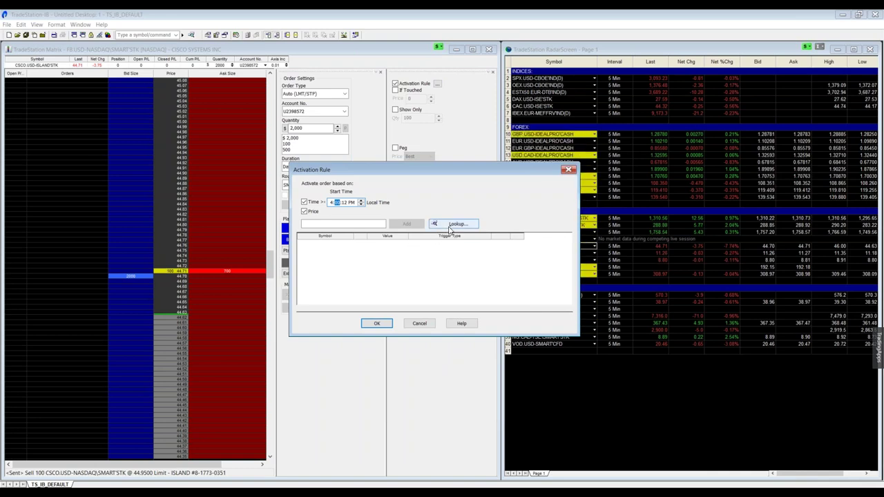
pyautogui.click(379, 224)
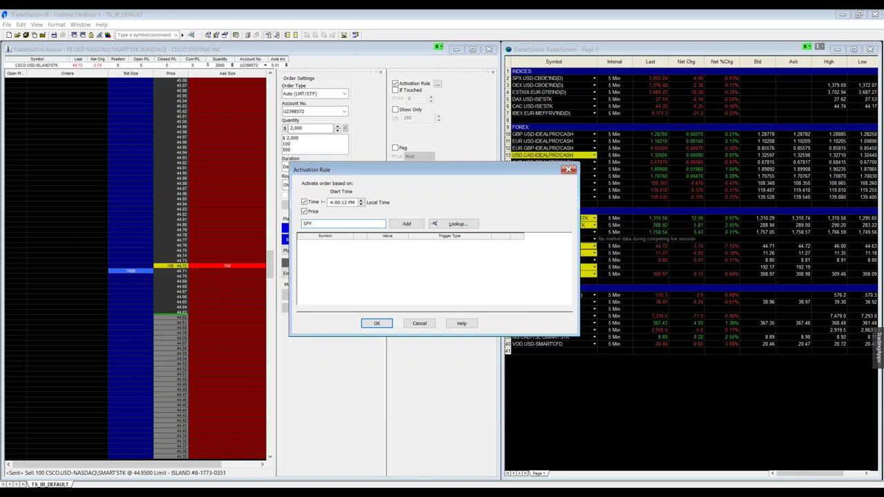
pyautogui.press('Return')
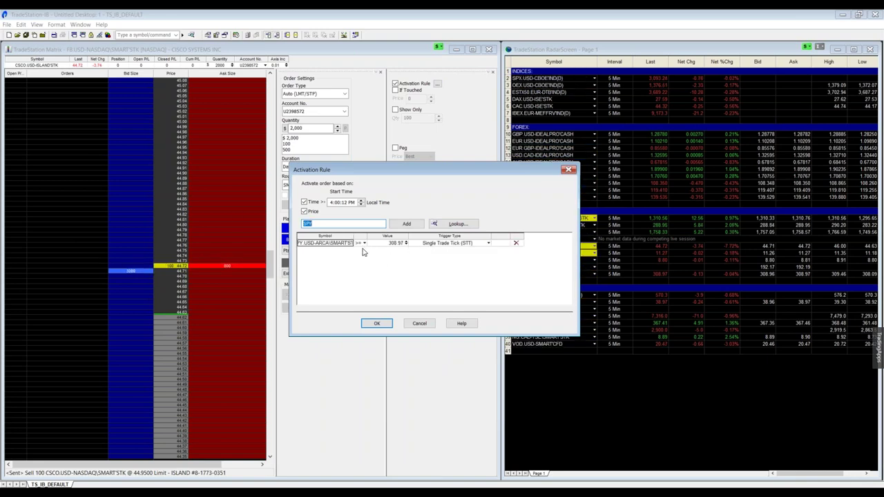
pyautogui.click(395, 242)
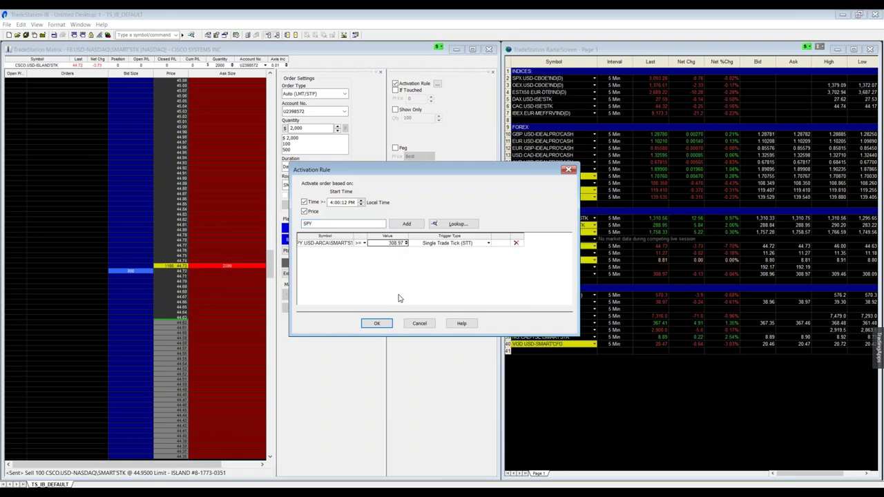
pyautogui.moveTo(466, 176); pyautogui.dragTo(585, 149)
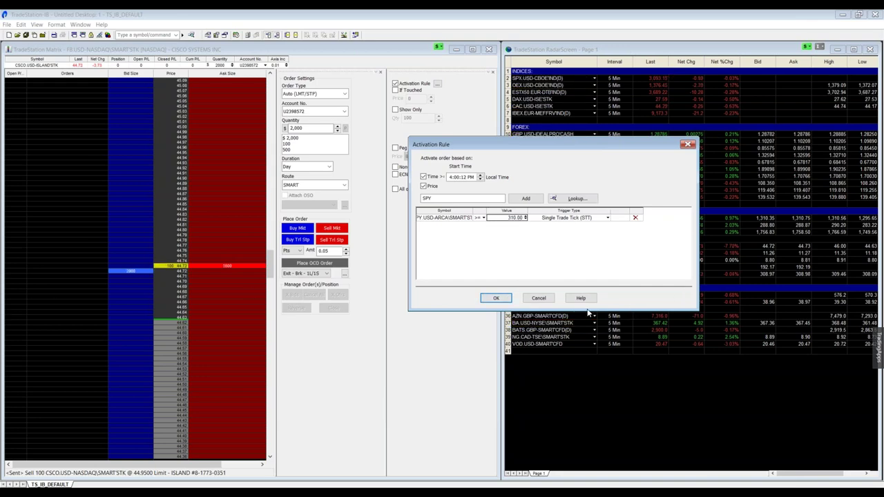
pyautogui.click(492, 298)
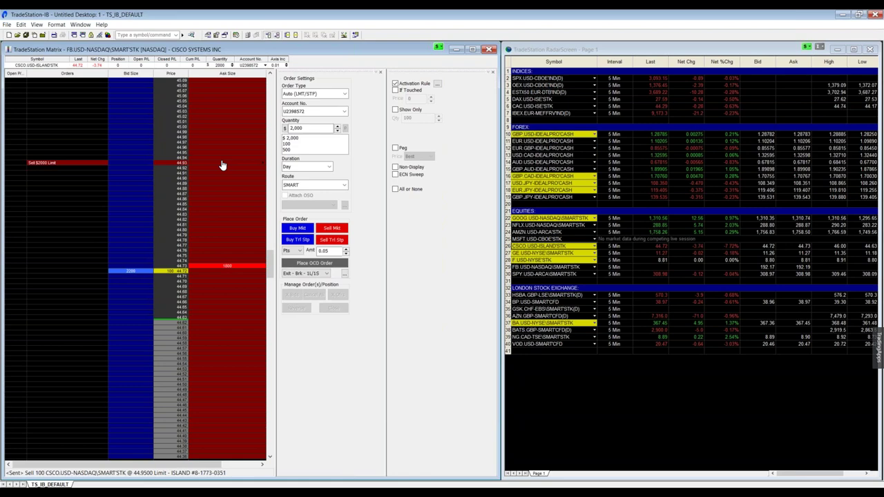
# Place and confirm a $2,000 (49-share) CSCO sell limit at 44.96, then start another at 44.94.
pyautogui.click(394, 84)
pyautogui.click(68, 146)
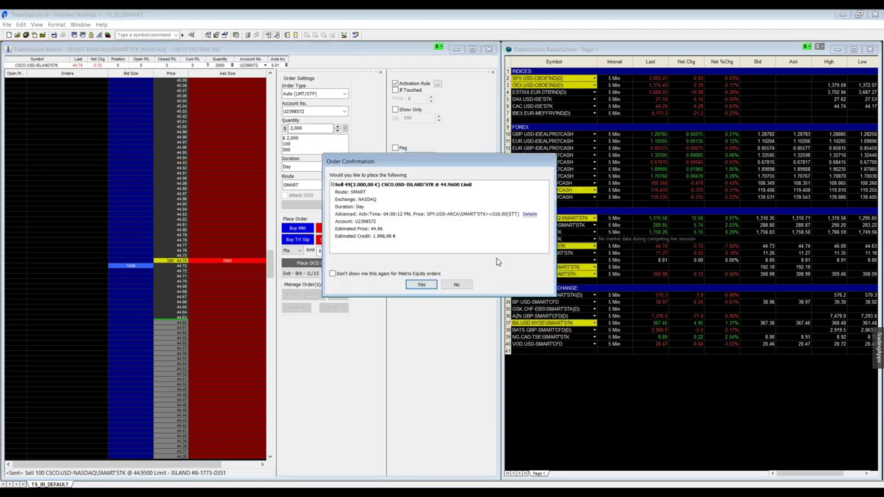
pyautogui.click(420, 285)
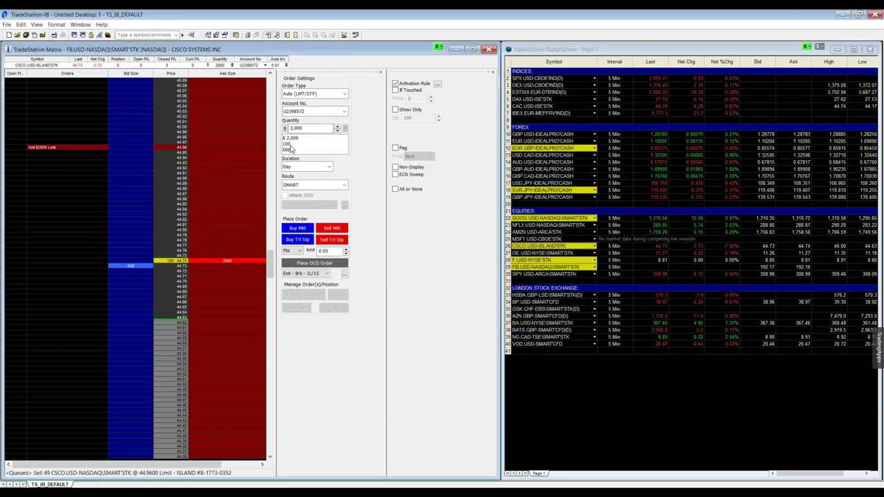
pyautogui.click(217, 171)
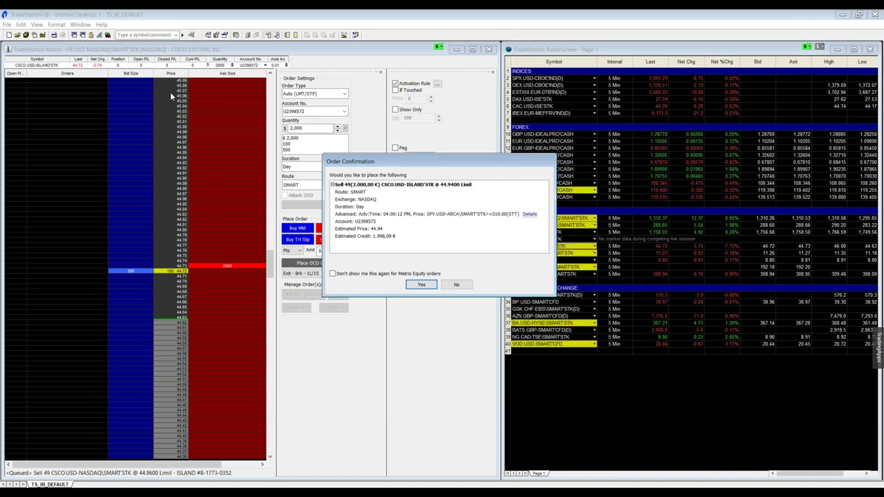
# Dismiss the second order confirmation and show the Order Bar.
pyautogui.click(459, 285)
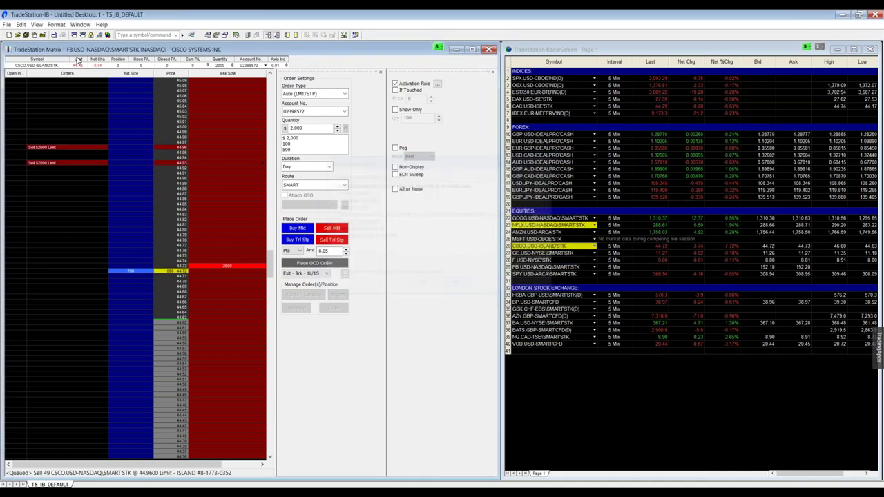
pyautogui.click(36, 24)
pyautogui.click(55, 33)
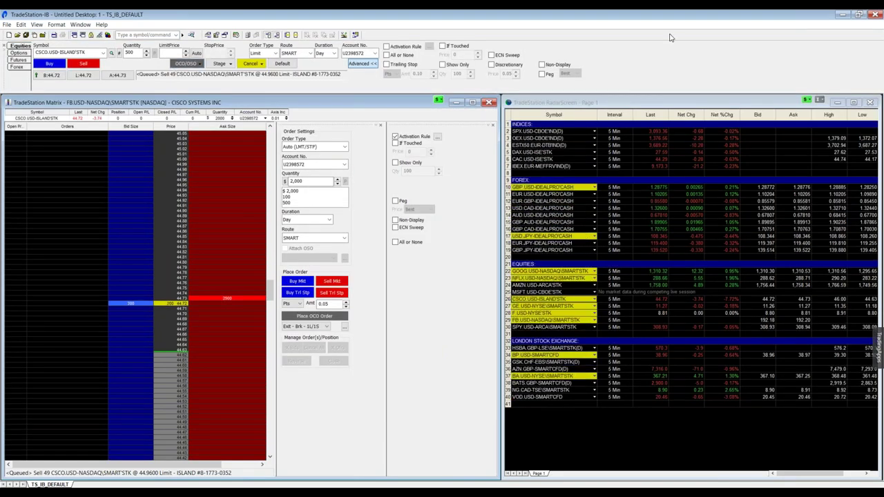
# Load Netflix into the Matrix from RadarScreen and place a $2,000 sell limit near 288.65.
pyautogui.click(558, 272)
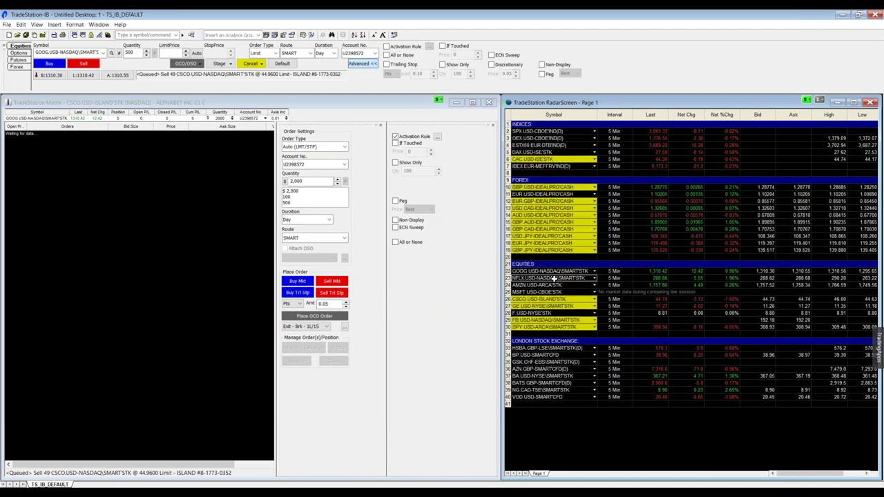
pyautogui.click(554, 277)
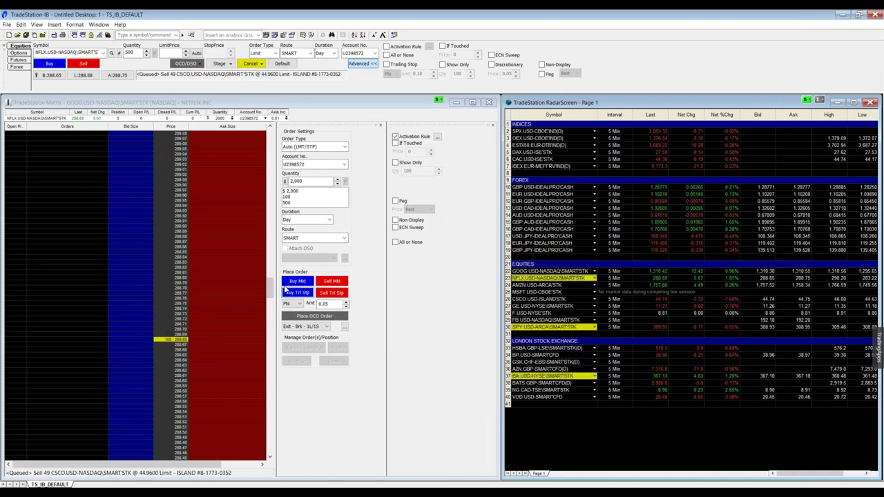
pyautogui.click(268, 310)
pyautogui.scroll(-10, 267, 310)
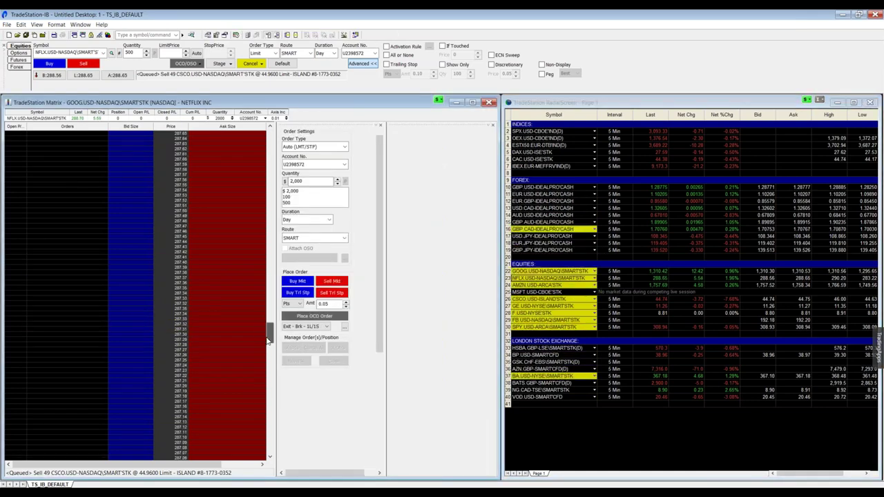
pyautogui.scroll(11, 270, 303)
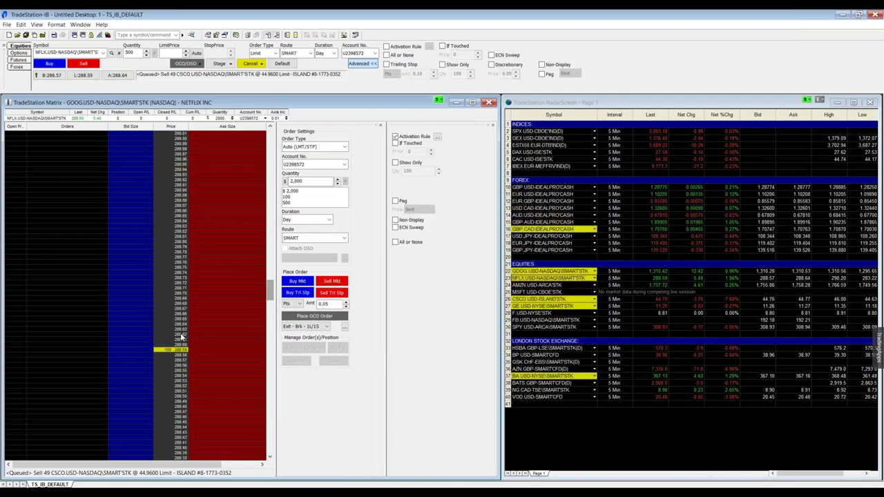
pyautogui.click(181, 325)
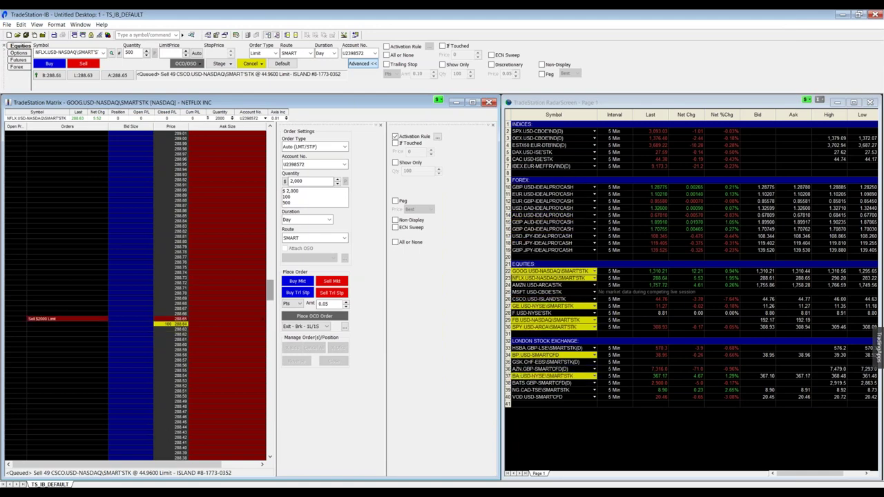